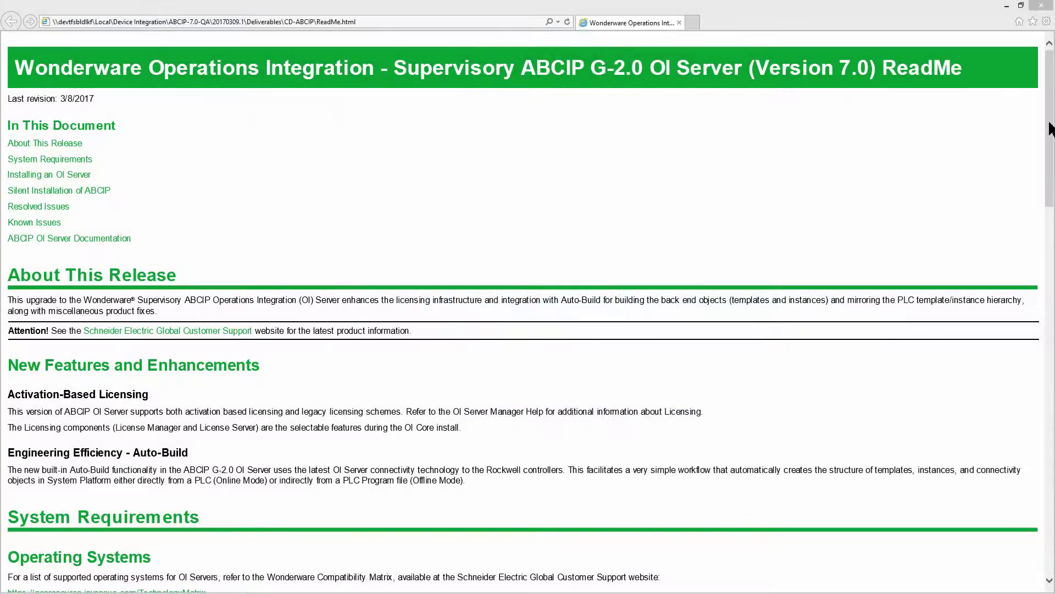
Scroll the ABCIP OI Server ReadMe down to its System Requirements and TechnologyMatrix link.
{"action": "scroll", "coordinate": [1051, 152], "scroll_direction": "down", "scroll_amount": 1}
{"action": "left_click_drag", "start_coordinate": [1051, 152], "coordinate": [1051, 220]}
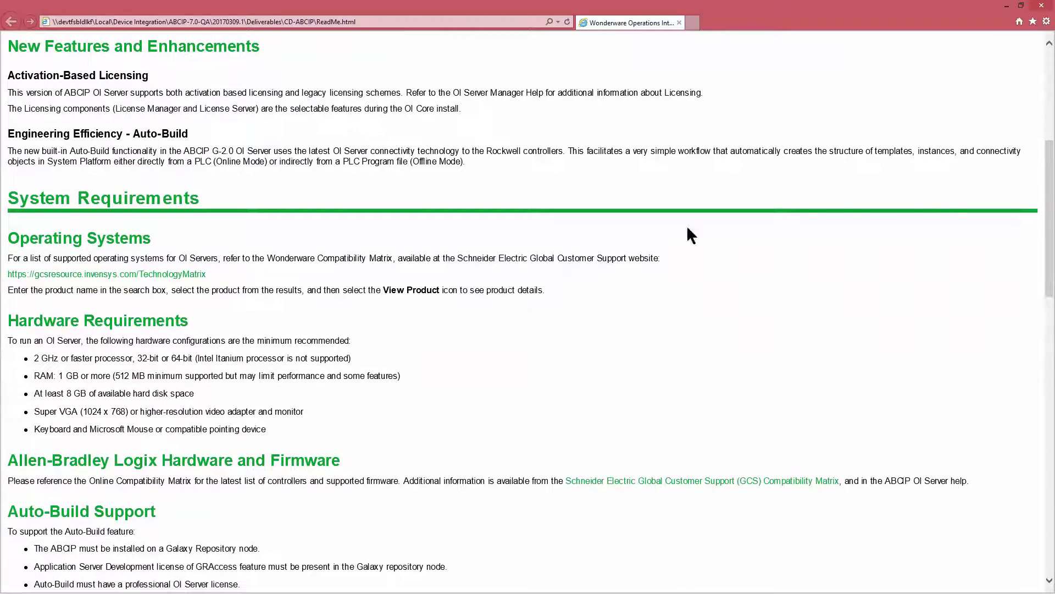
Open the Technology Matrix's Allen-Bradley ABCIP G-2.0 report, then its interoperable OI Server Core report.
{"action": "left_click", "coordinate": [196, 277]}
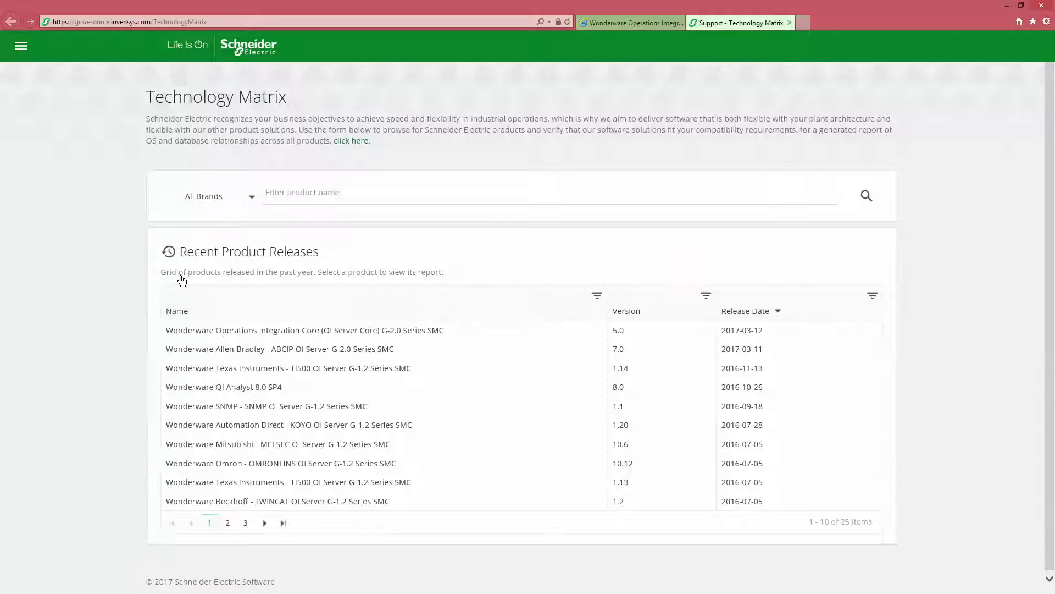
{"action": "left_click", "coordinate": [202, 348]}
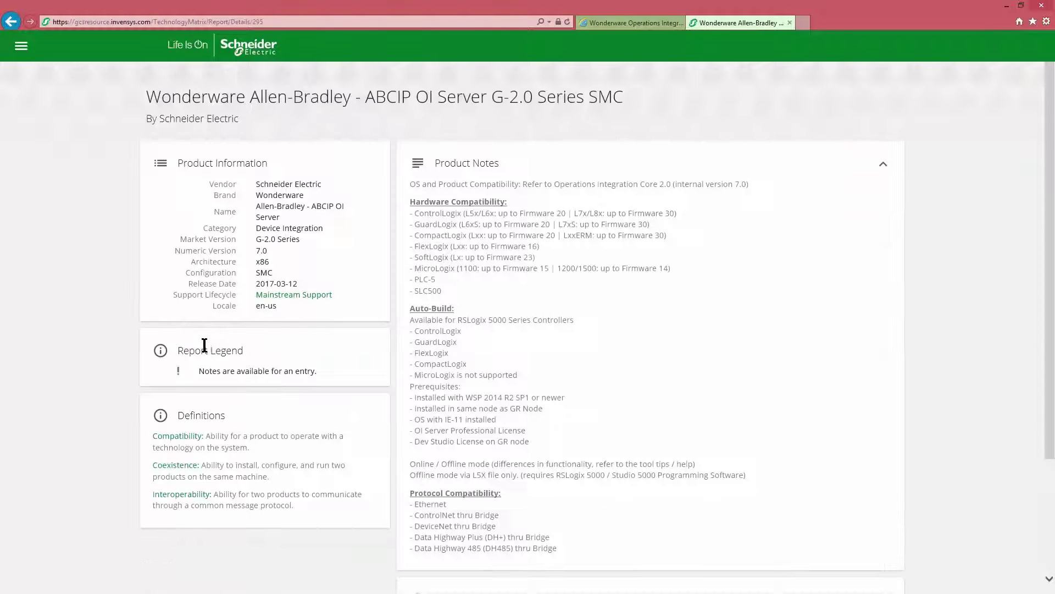
{"action": "scroll", "coordinate": [510, 269], "scroll_direction": "down", "scroll_amount": 3}
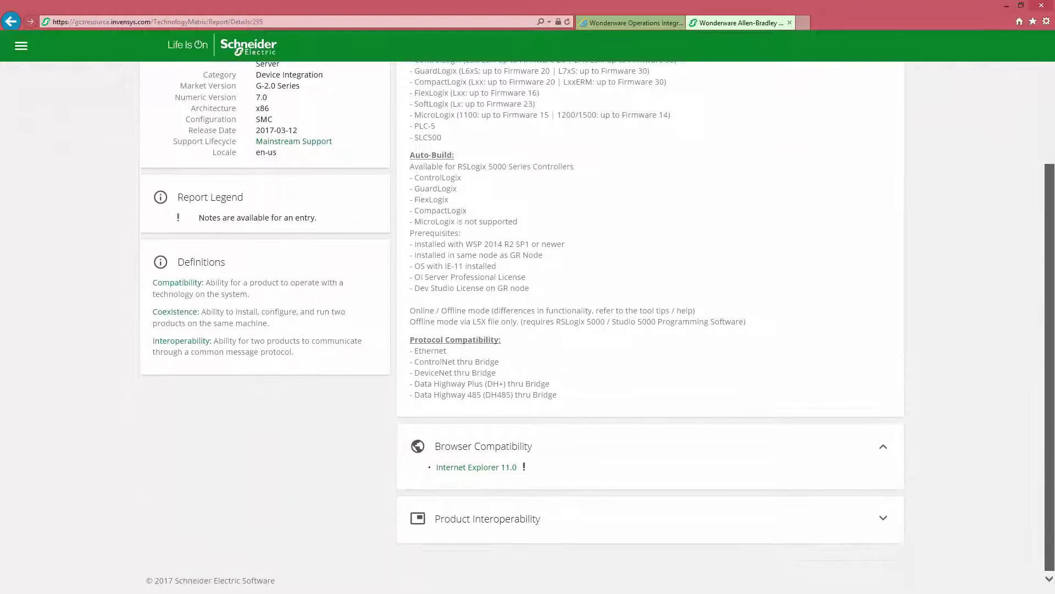
{"action": "left_click", "coordinate": [470, 525]}
{"action": "left_click", "coordinate": [474, 541]}
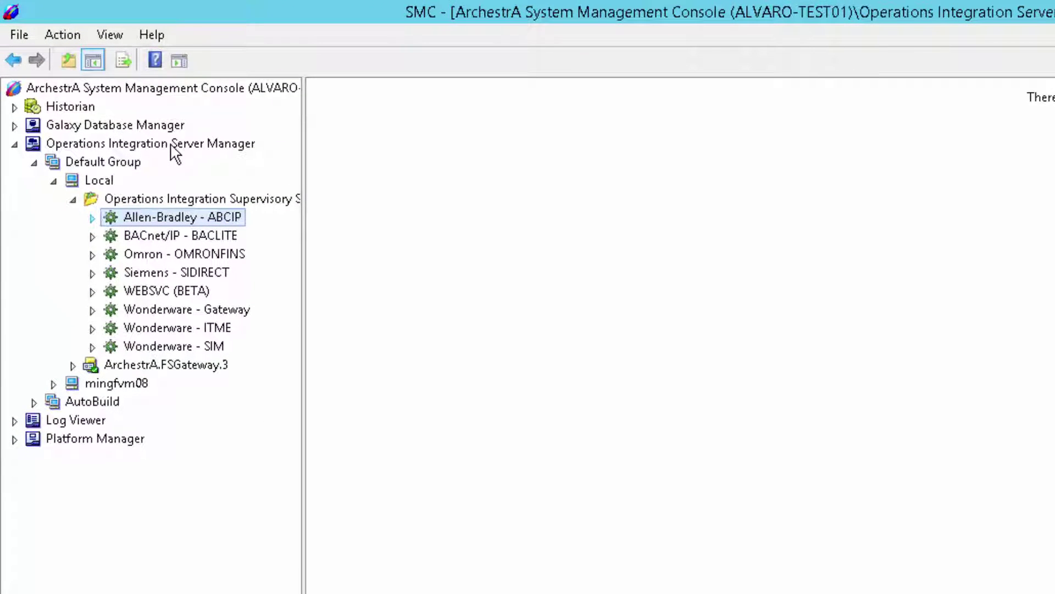
Expand the whole Allen-Bradley - ABCIP hierarchy under Operations Integration Server Manager.
{"action": "left_click", "coordinate": [172, 144]}
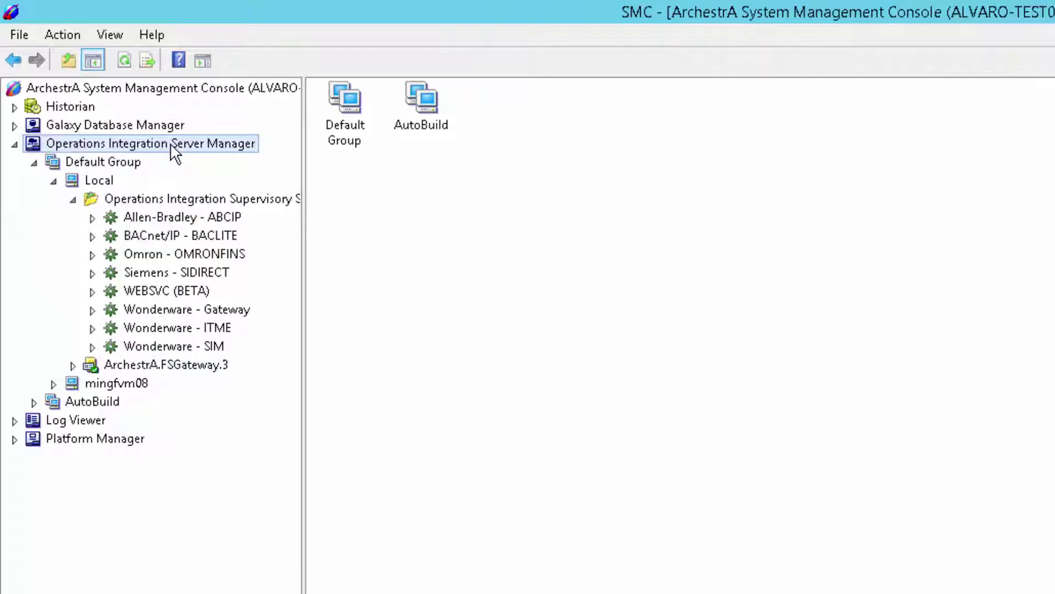
{"action": "left_click", "coordinate": [187, 220]}
{"action": "right_click", "coordinate": [189, 221]}
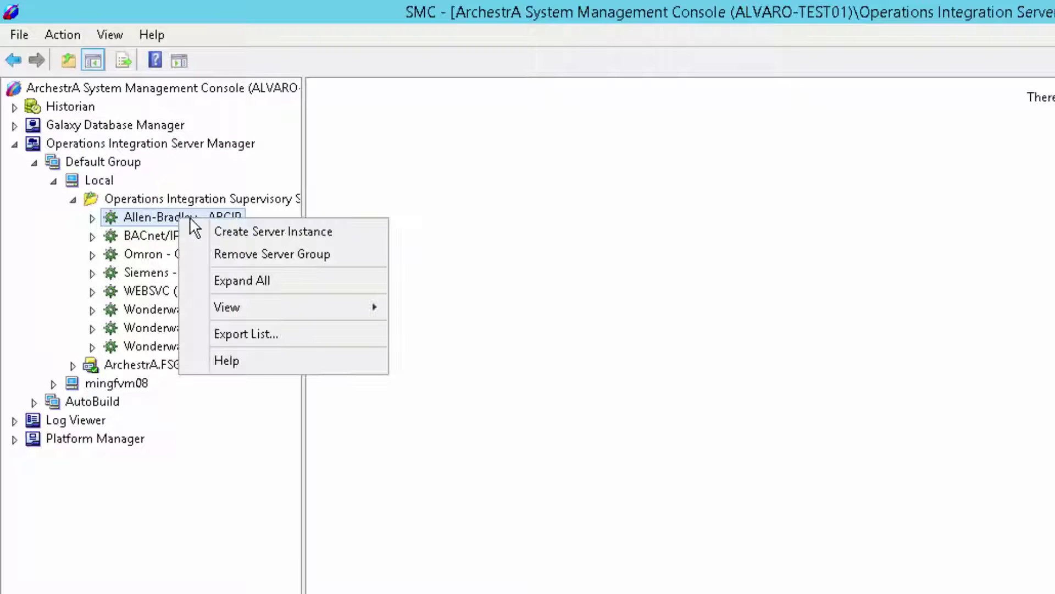
{"action": "left_click", "coordinate": [250, 281]}
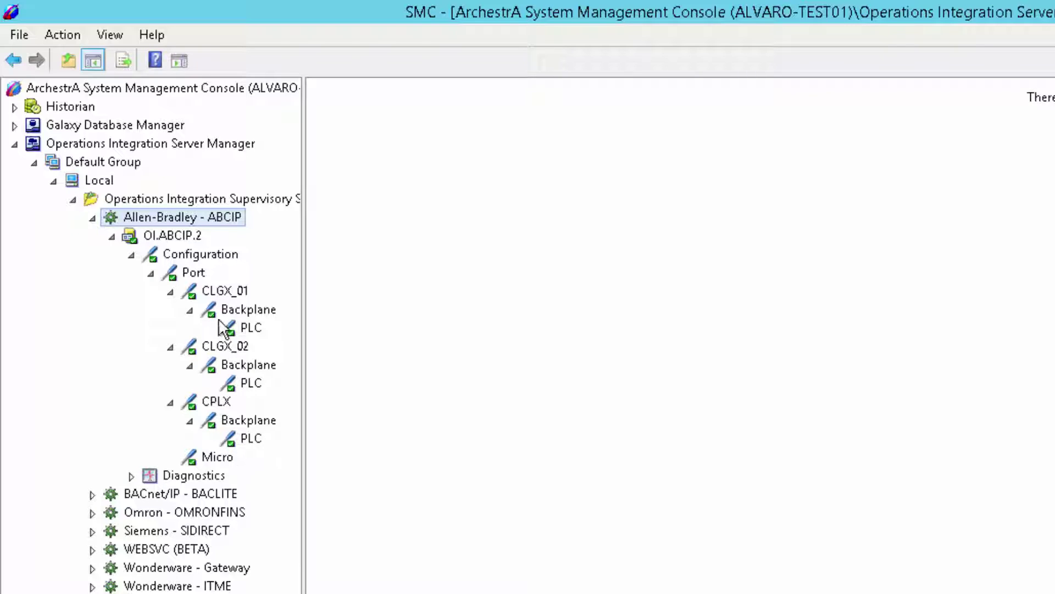
View the parameters of the CLGX_01 PLC and the Micro controller.
{"action": "left_click", "coordinate": [250, 329]}
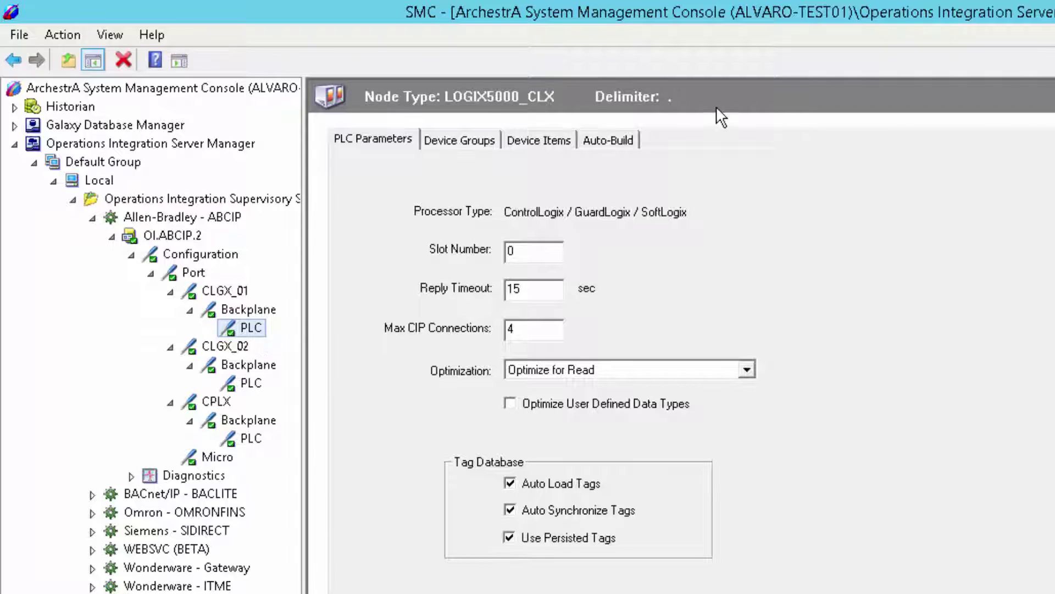
{"action": "left_click", "coordinate": [208, 460]}
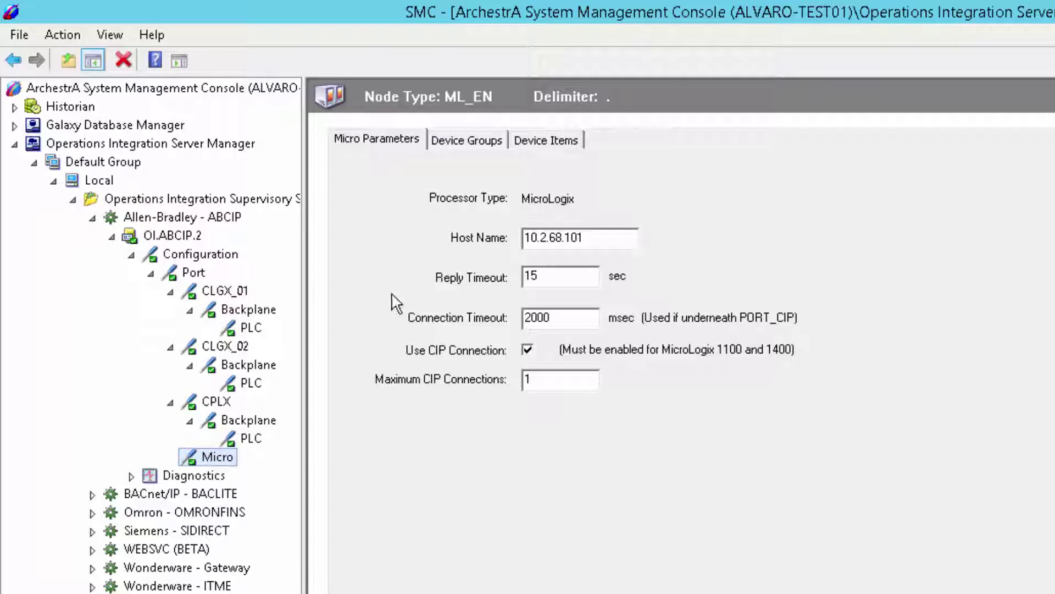
{"action": "left_click", "coordinate": [240, 331]}
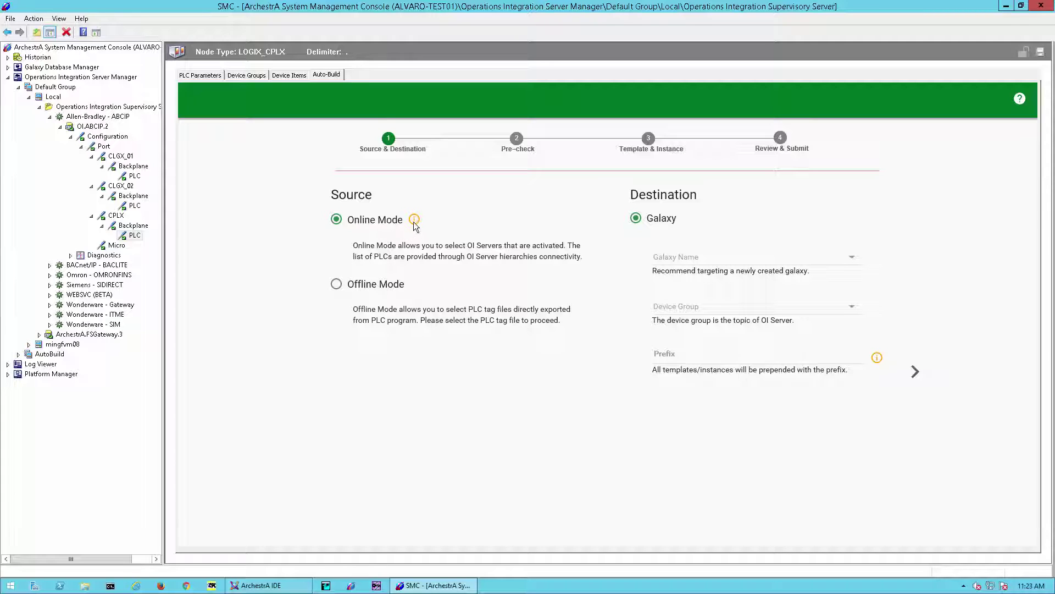
Try Offline Mode with _Wonderware Sample.L5X, then set the Auto-Build source back to Online Mode.
{"action": "mouse_move", "coordinate": [414, 221]}
{"action": "left_click", "coordinate": [336, 284]}
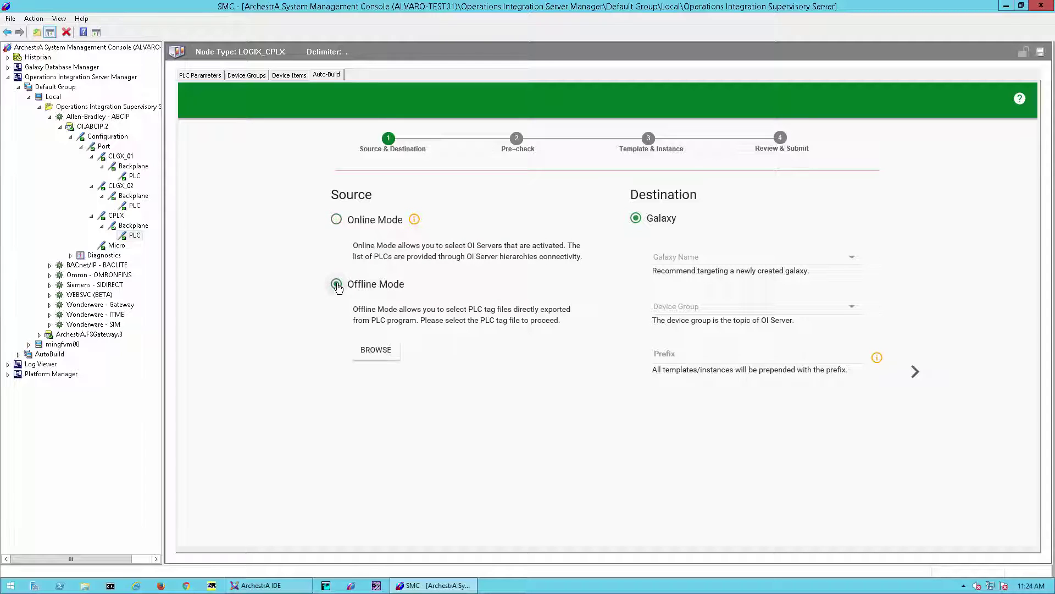
{"action": "left_click", "coordinate": [375, 350]}
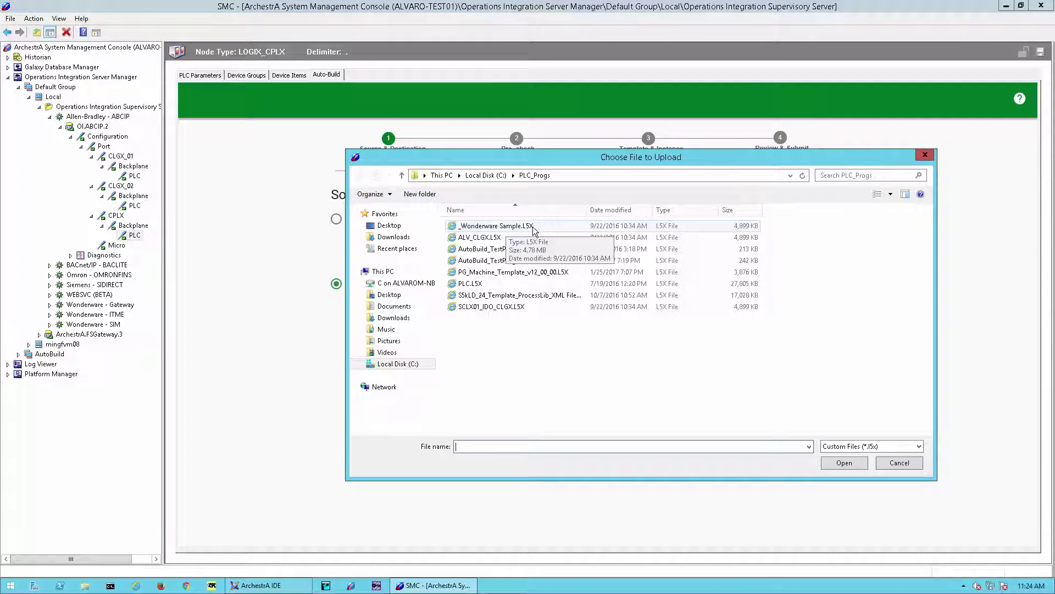
{"action": "left_click", "coordinate": [504, 227]}
{"action": "left_click", "coordinate": [861, 463]}
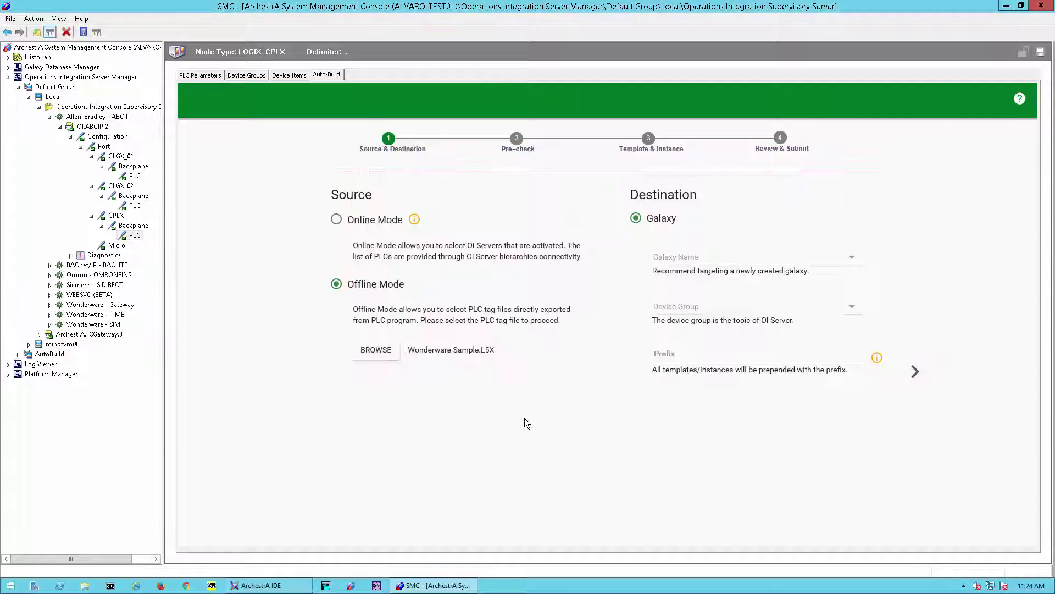
{"action": "left_click", "coordinate": [336, 220]}
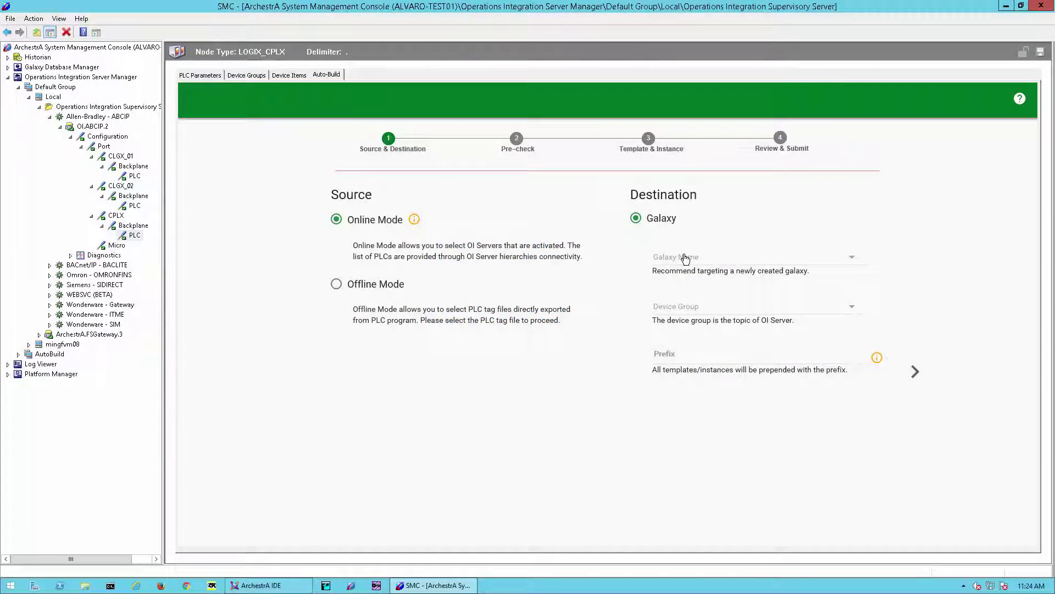
Target the AutoBuild galaxy and set the Device Group to CPLX_SG1.
{"action": "left_click", "coordinate": [685, 259]}
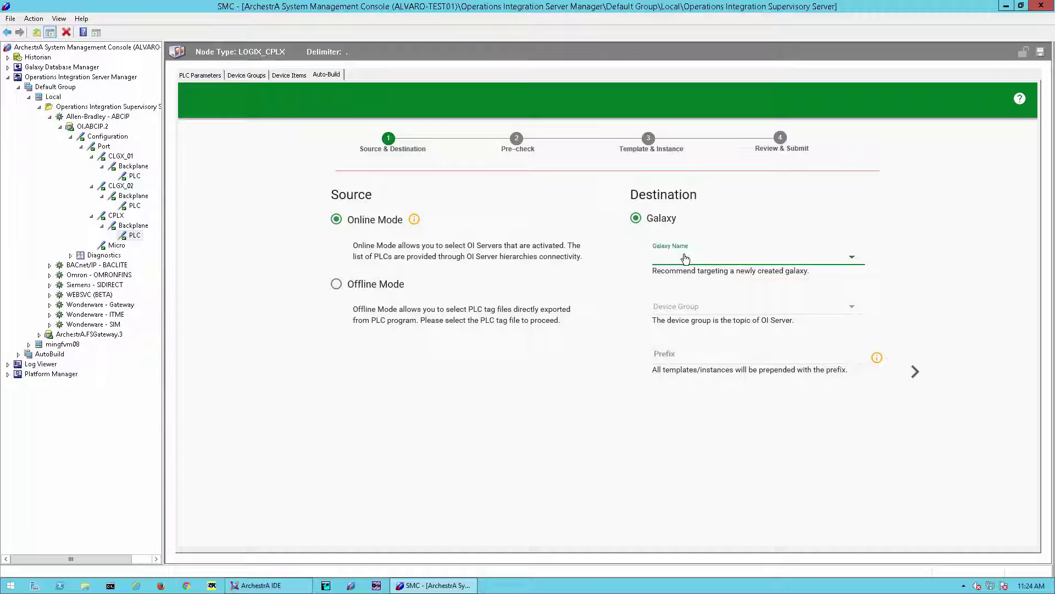
{"action": "left_click", "coordinate": [685, 258]}
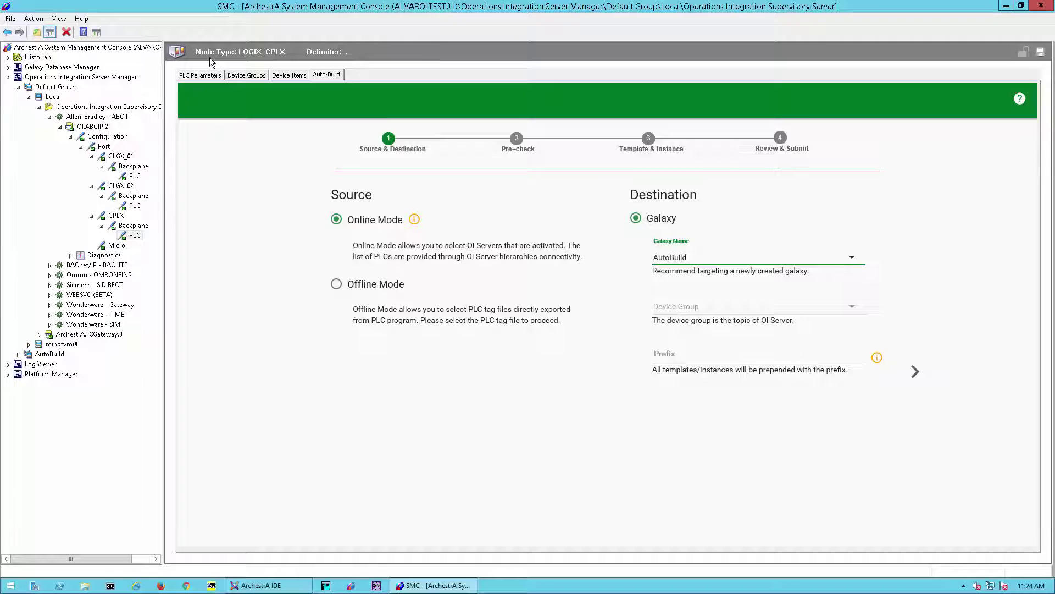
{"action": "left_click", "coordinate": [239, 77]}
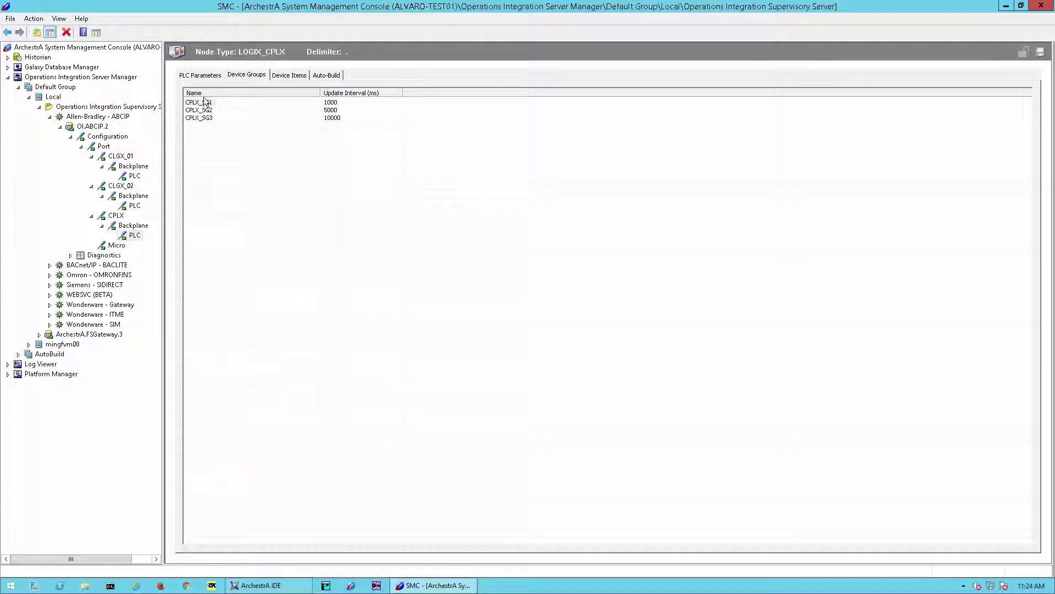
{"action": "left_click", "coordinate": [326, 76]}
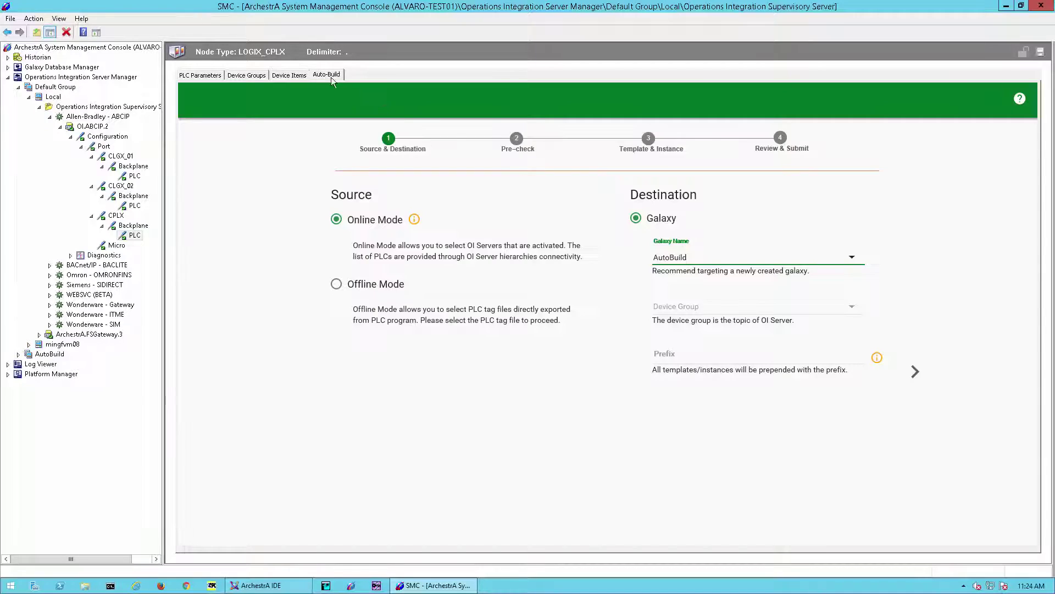
{"action": "left_click", "coordinate": [697, 310]}
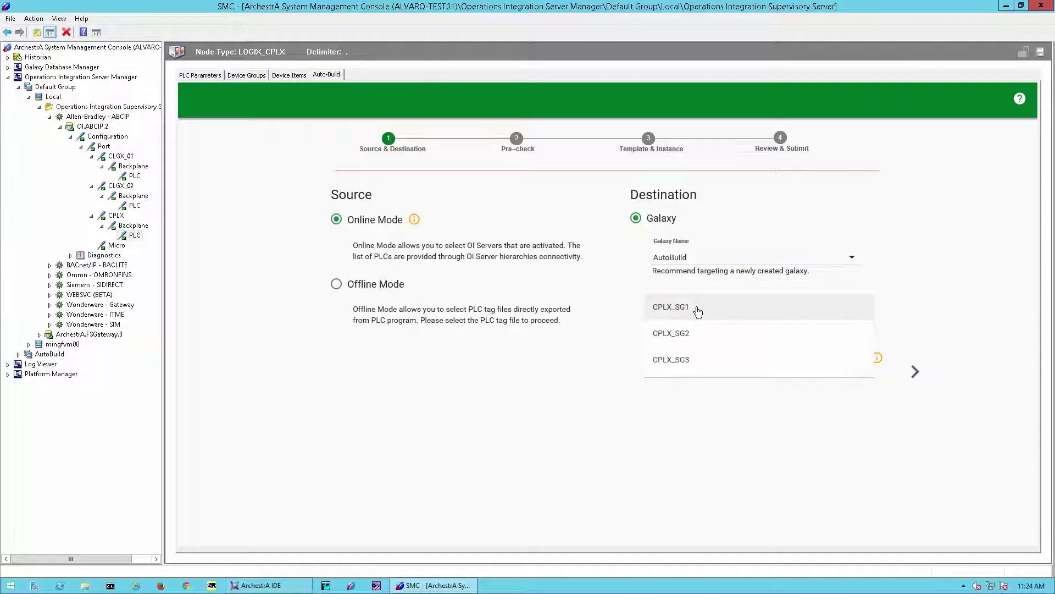
{"action": "left_click", "coordinate": [697, 312]}
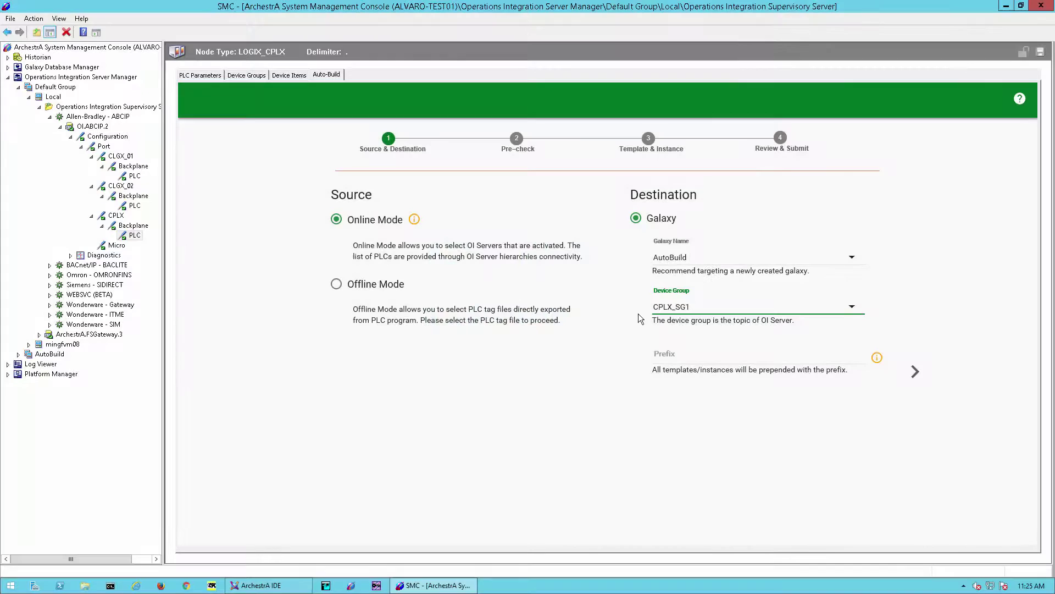
{"action": "left_click", "coordinate": [677, 355]}
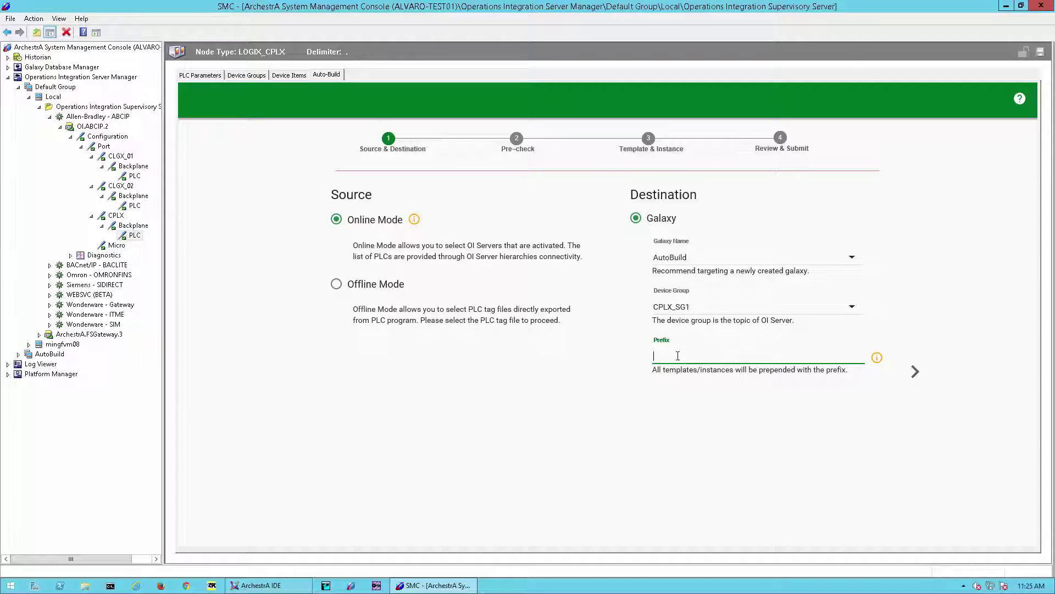
{"action": "left_click", "coordinate": [872, 393]}
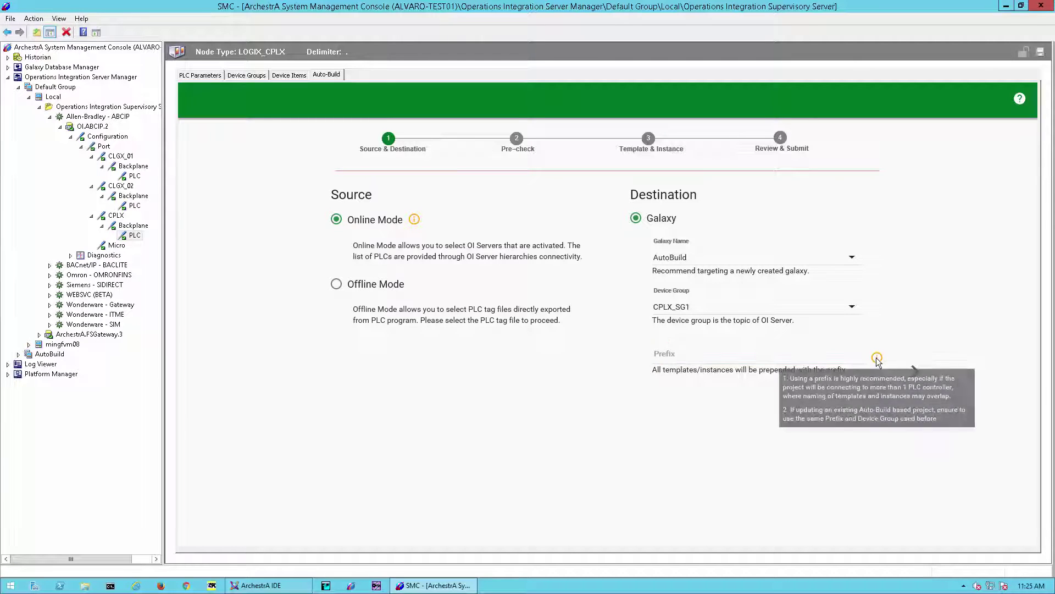
{"action": "mouse_move", "coordinate": [878, 358]}
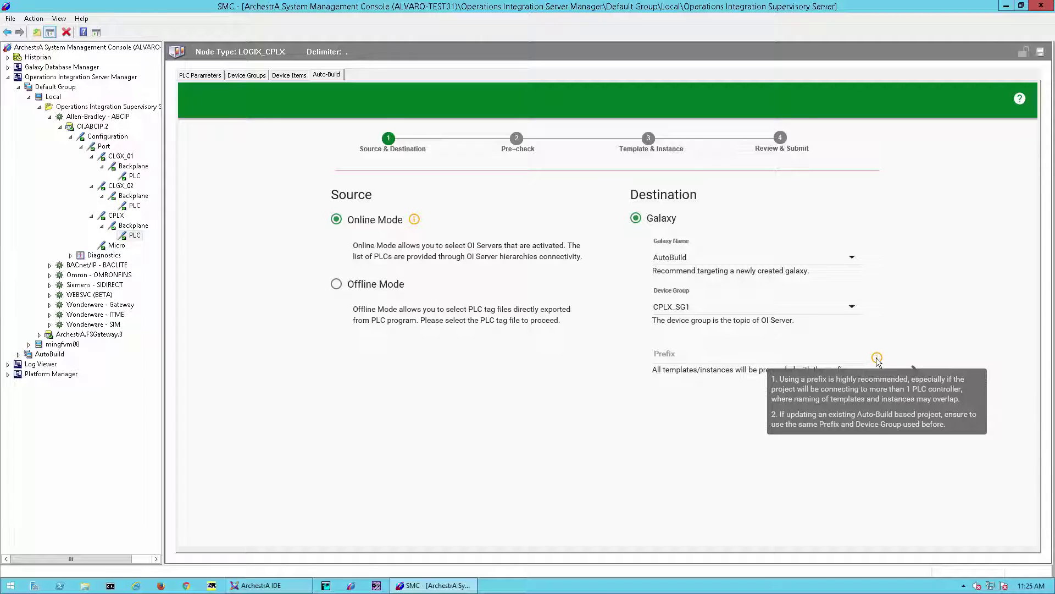
{"action": "left_click", "coordinate": [676, 358]}
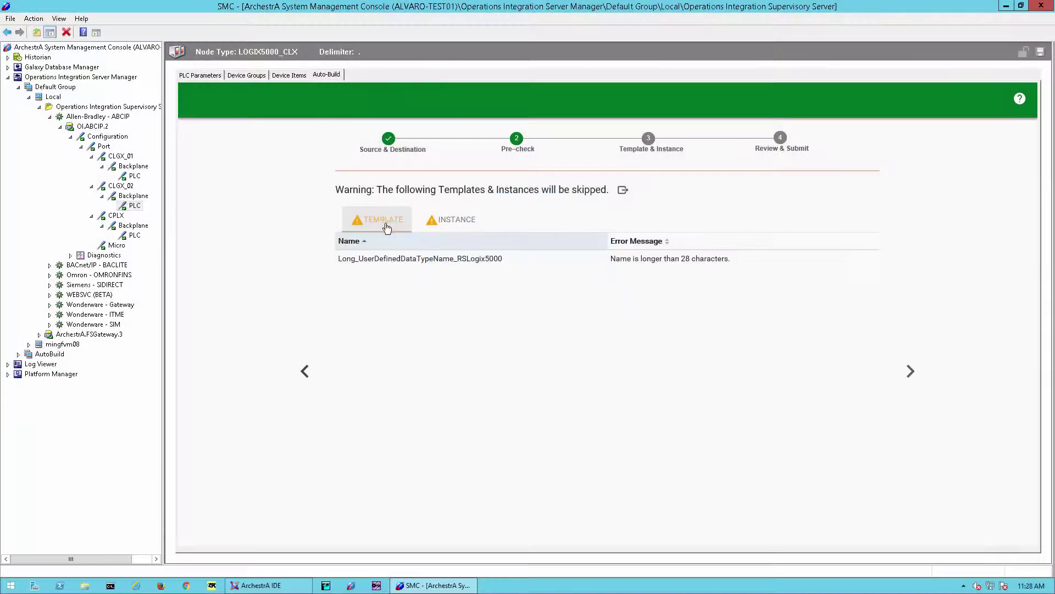
Review the Pre-check instances that will be skipped for overlong names.
{"action": "left_click", "coordinate": [445, 221]}
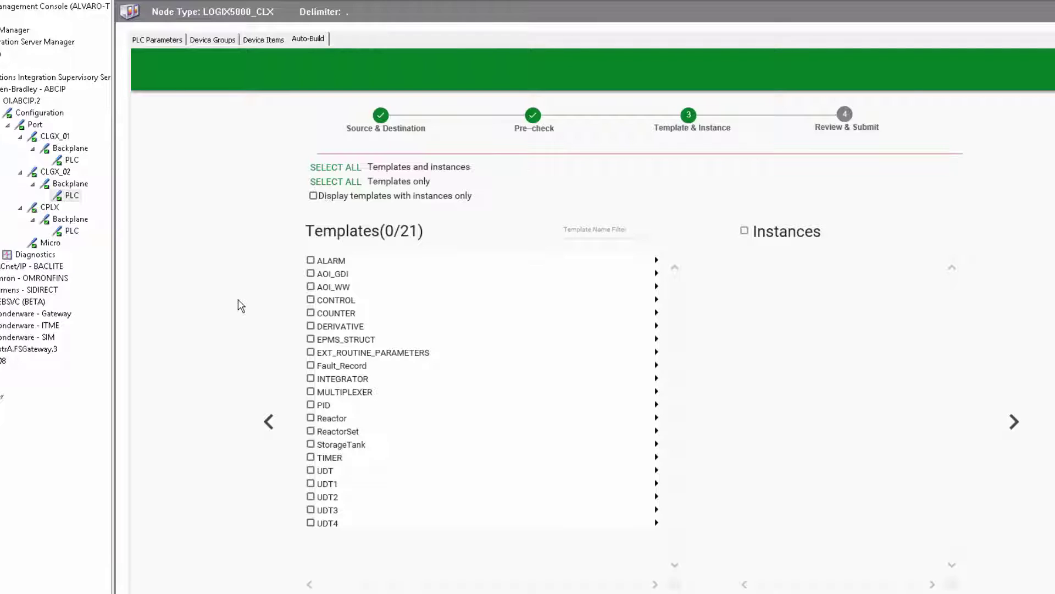
Toggle template and instance selections, finishing with everything cleared.
{"action": "left_click", "coordinate": [334, 168]}
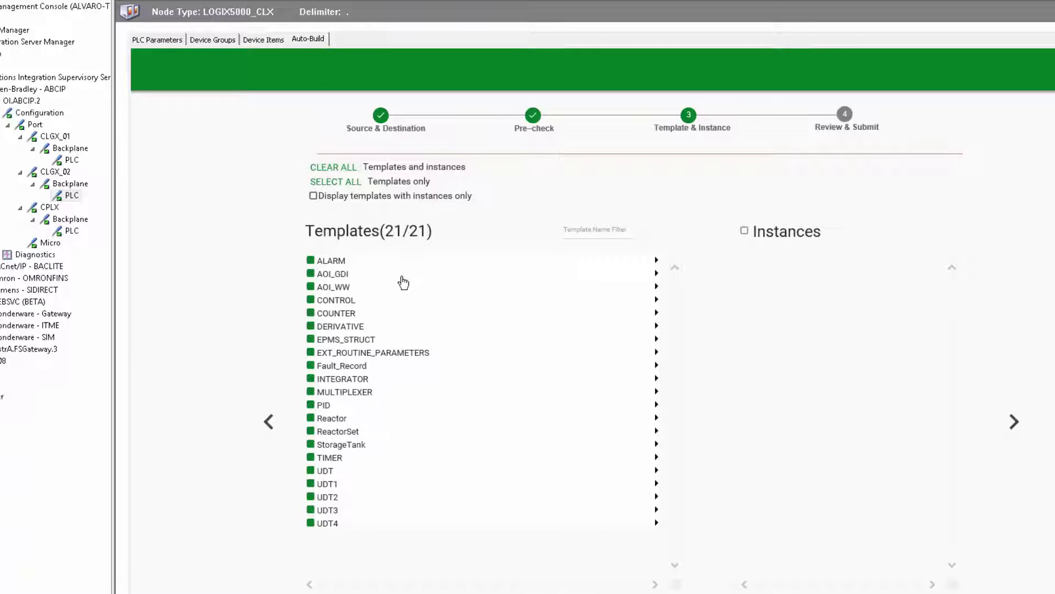
{"action": "left_click", "coordinate": [340, 264]}
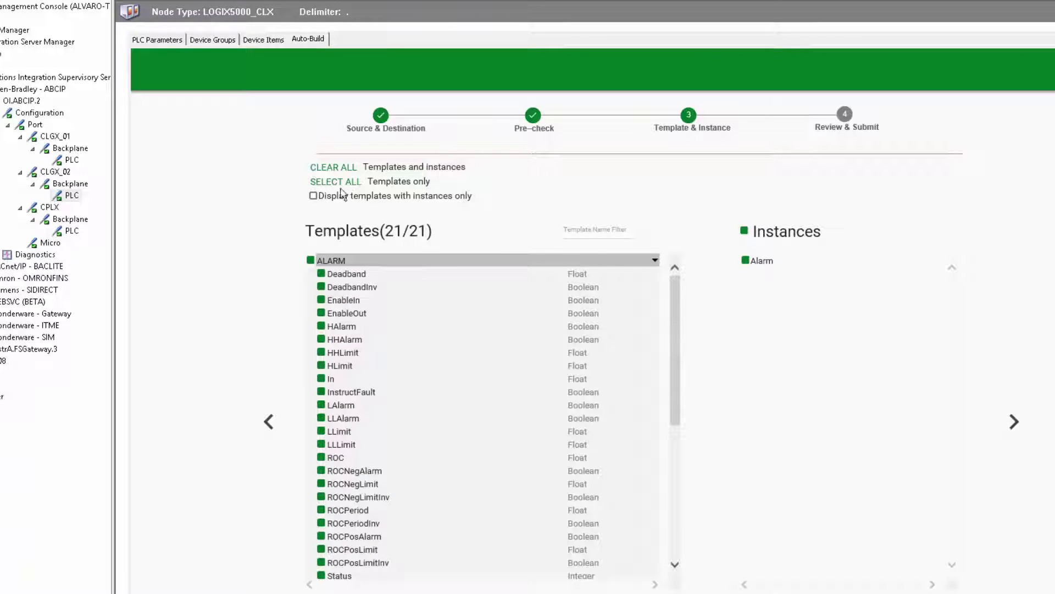
{"action": "left_click", "coordinate": [337, 185]}
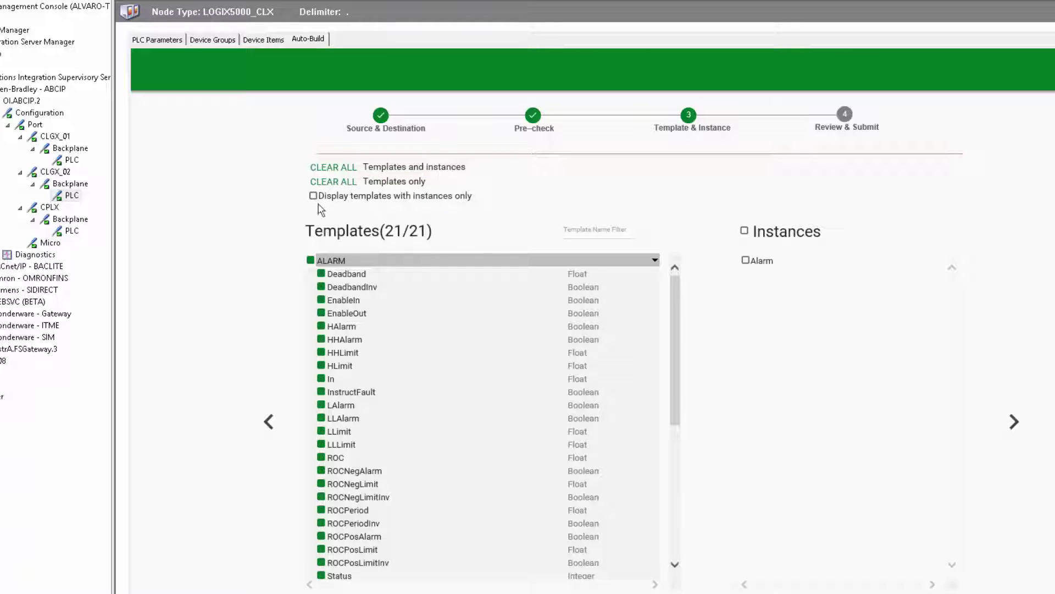
{"action": "left_click", "coordinate": [329, 168]}
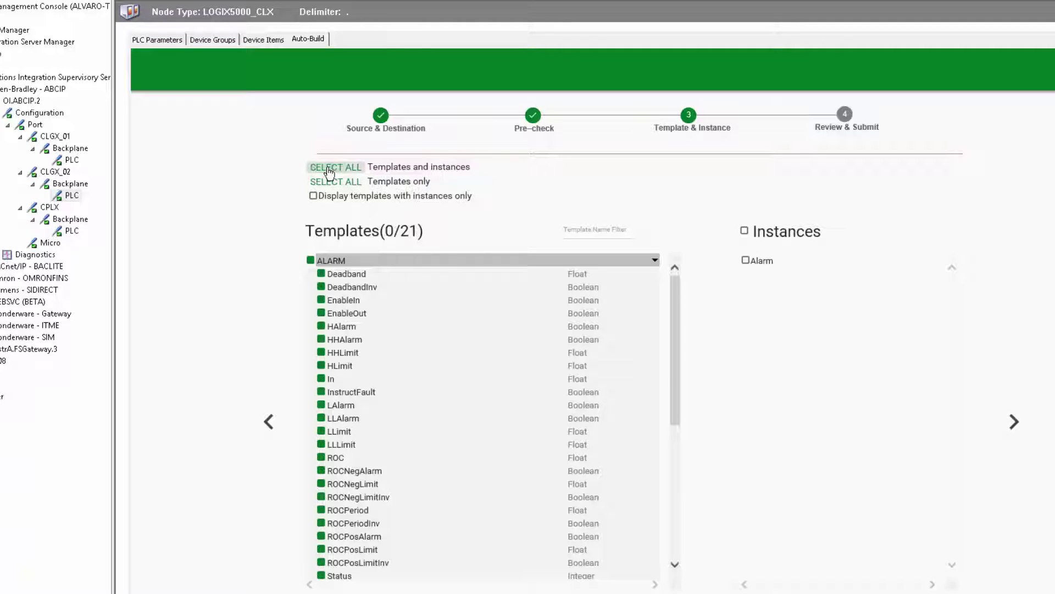
{"action": "left_click", "coordinate": [336, 263]}
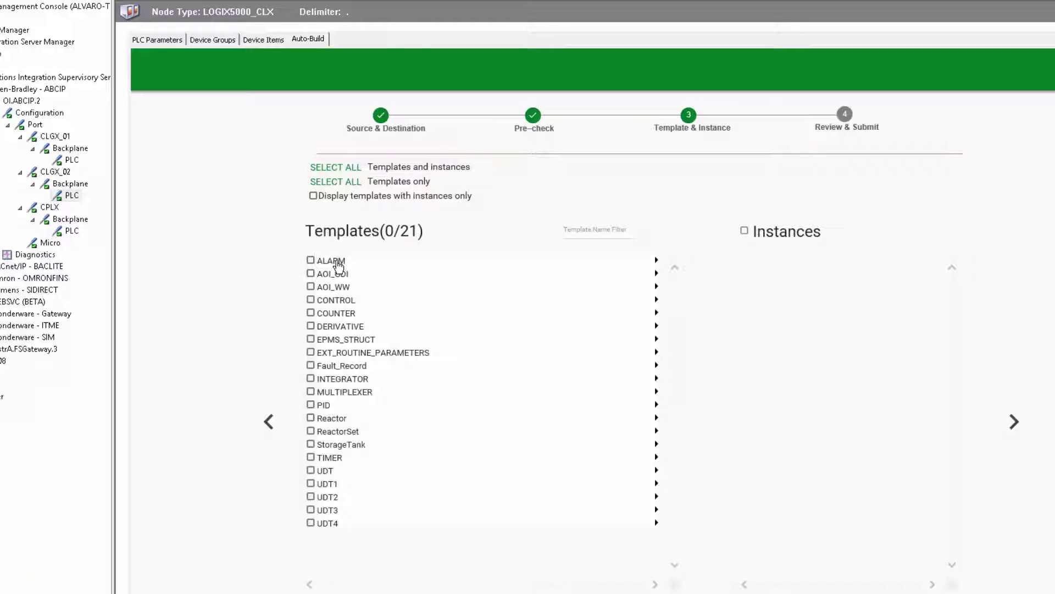
Try the instances-only display and an 'aoi' name filter, then restore the full list.
{"action": "left_click", "coordinate": [313, 197]}
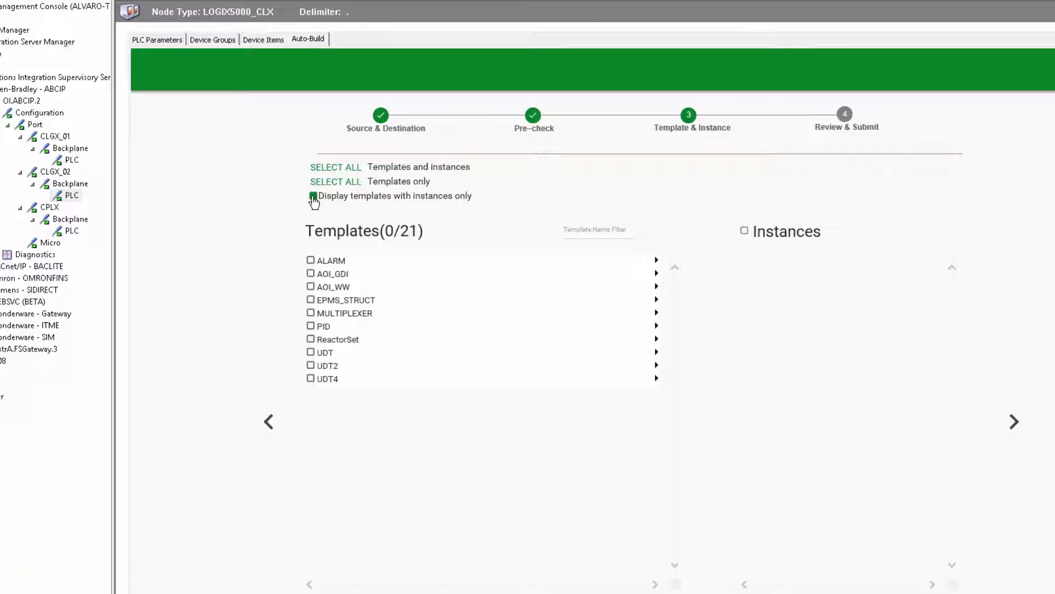
{"action": "left_click", "coordinate": [313, 197]}
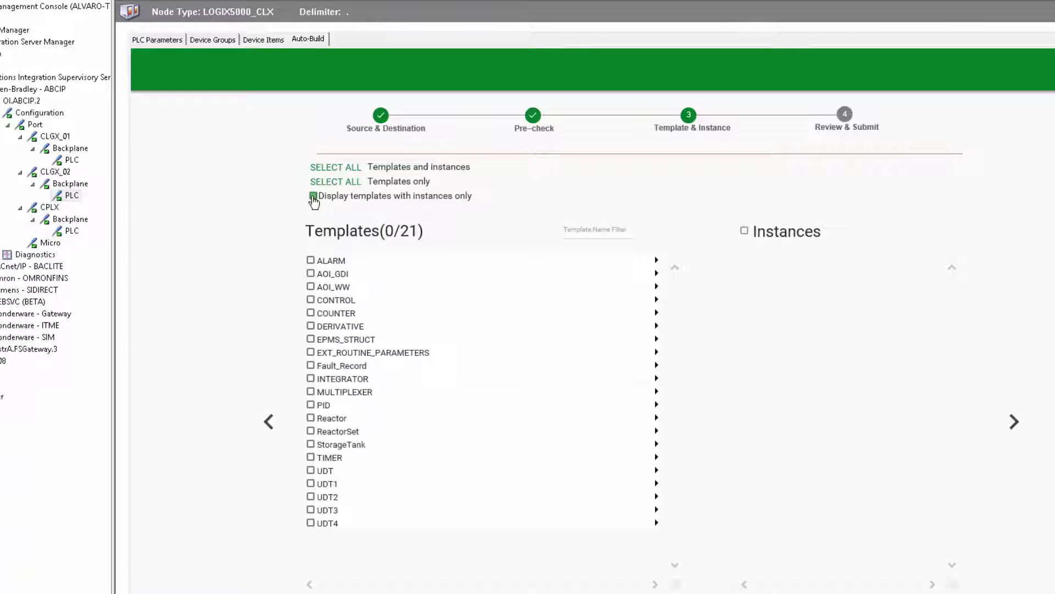
{"action": "left_click", "coordinate": [587, 227]}
{"action": "type", "text": "aoi"}
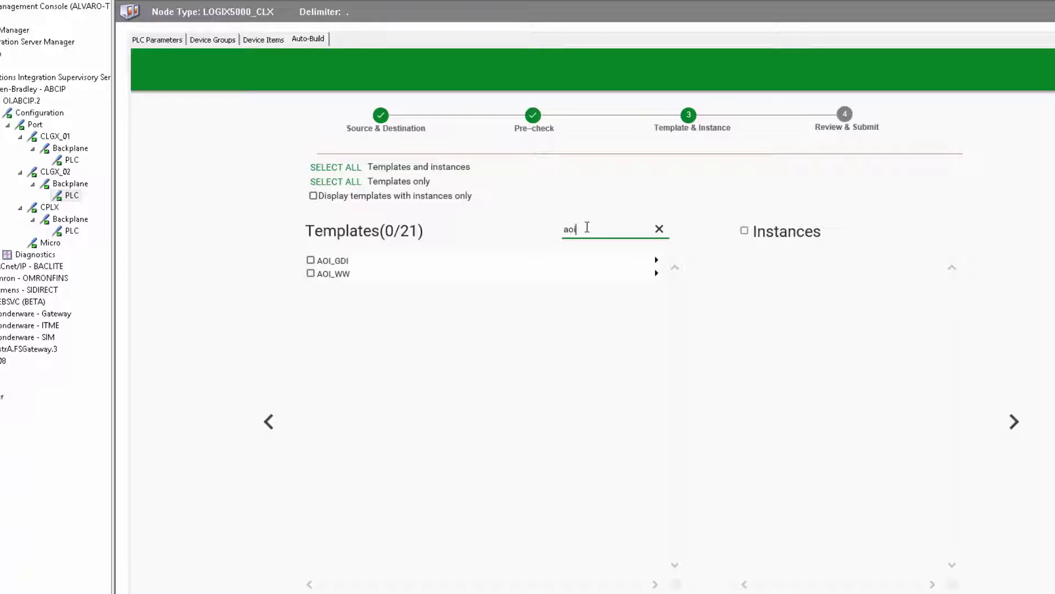
{"action": "key", "text": "BackSpace"}
{"action": "key", "text": "BackSpace"}
{"action": "key", "text": "BackSpace"}
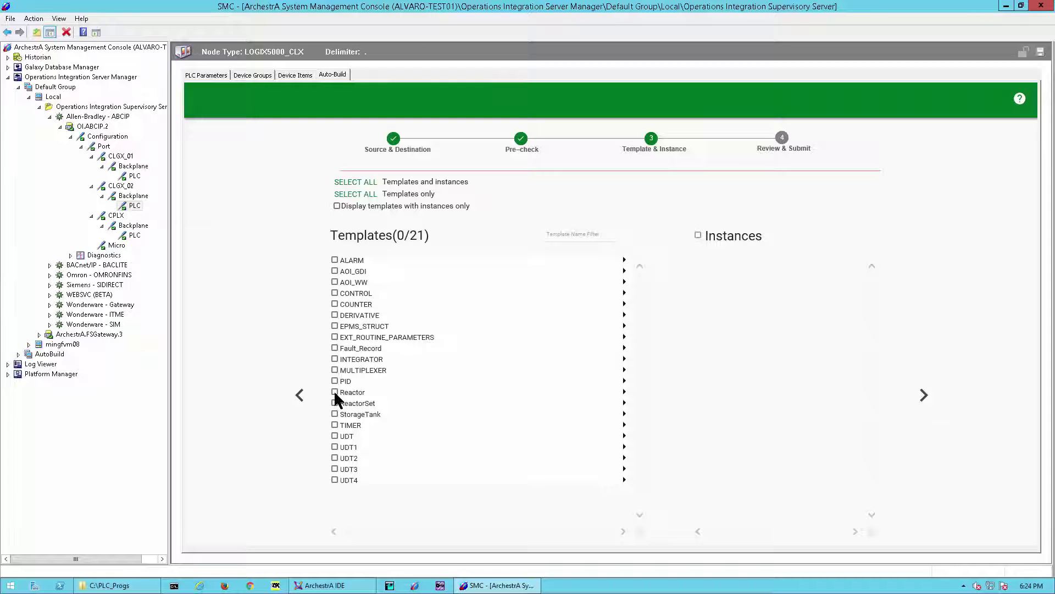
Expand ReactorSet and its Reactor and StorageTank members.
{"action": "left_click", "coordinate": [352, 404]}
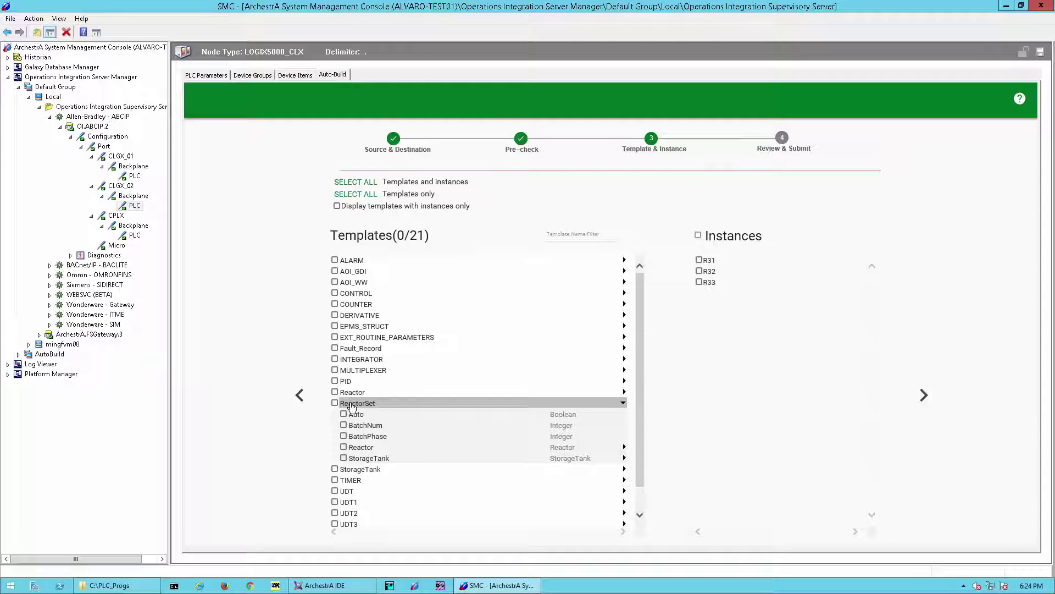
{"action": "left_click", "coordinate": [358, 448]}
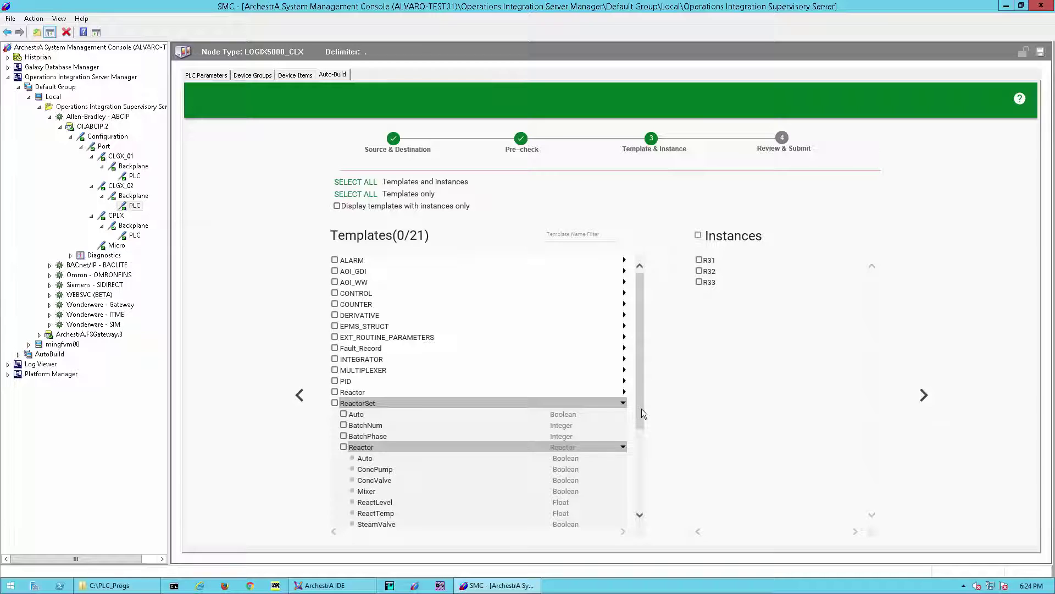
{"action": "left_click_drag", "start_coordinate": [642, 408], "coordinate": [639, 474]}
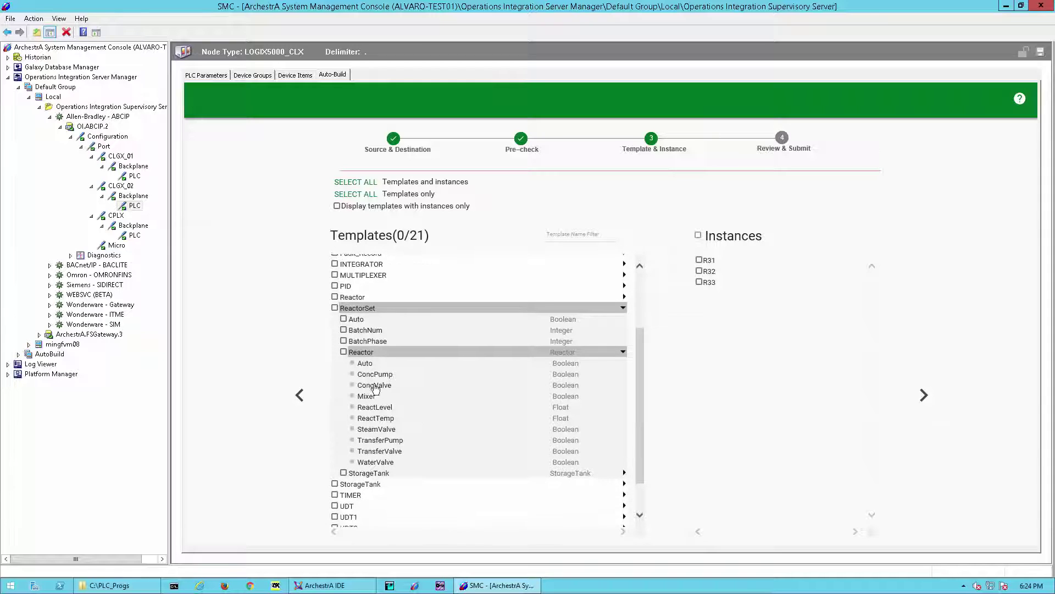
{"action": "left_click", "coordinate": [366, 474]}
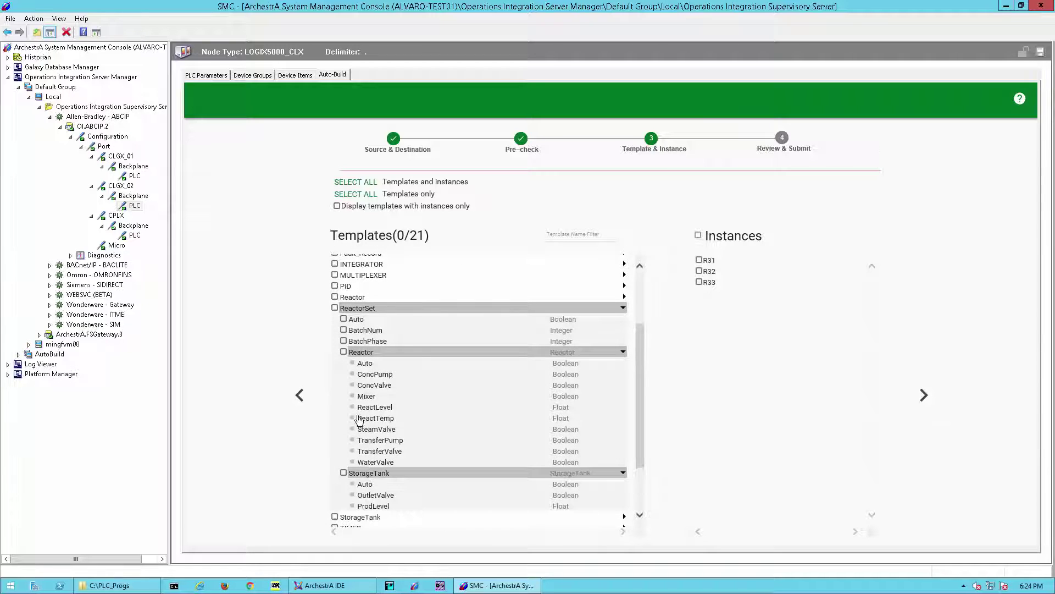
Select Reactor and ReactorSet, excluding BatchPhase, BatchNum and instance R33.
{"action": "left_click", "coordinate": [344, 351]}
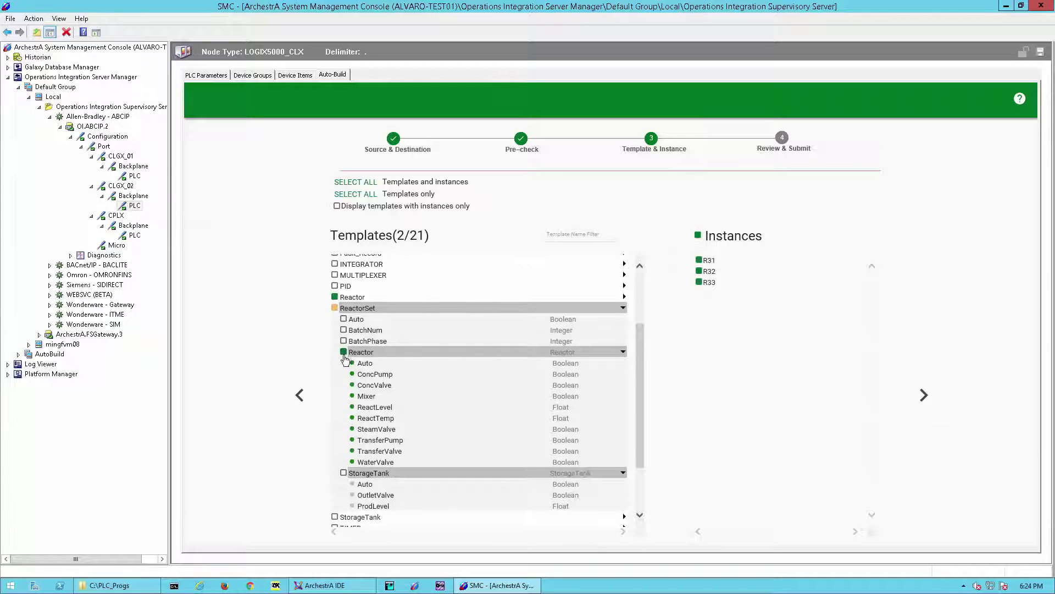
{"action": "left_click", "coordinate": [336, 309]}
{"action": "left_click", "coordinate": [343, 341]}
{"action": "left_click", "coordinate": [344, 330]}
{"action": "left_click", "coordinate": [699, 283]}
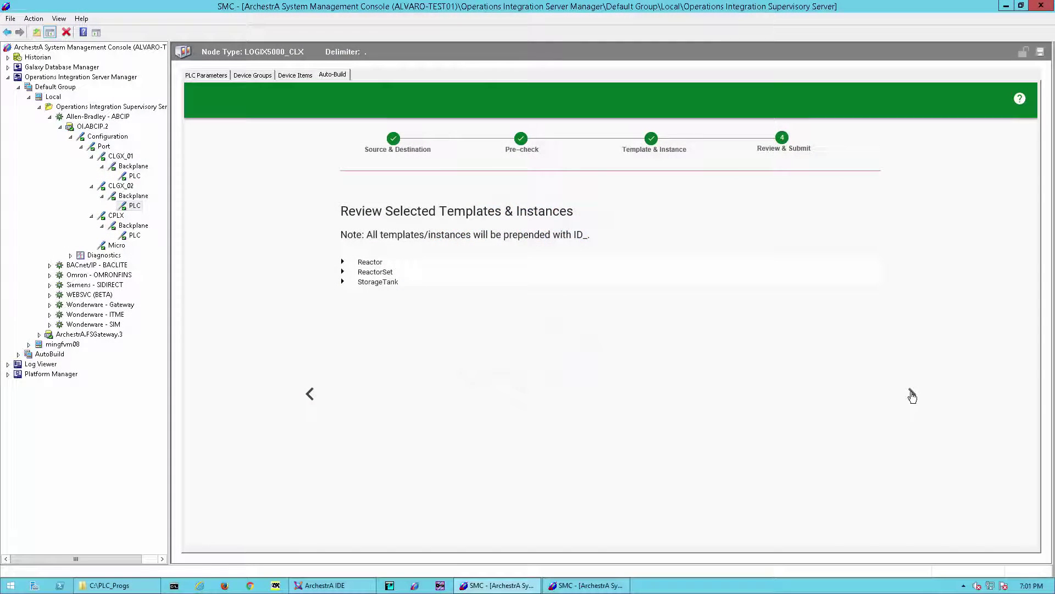
Submit the Reactor, ReactorSet and StorageTank build past the license warning, then switch SMC windows.
{"action": "left_click", "coordinate": [911, 395]}
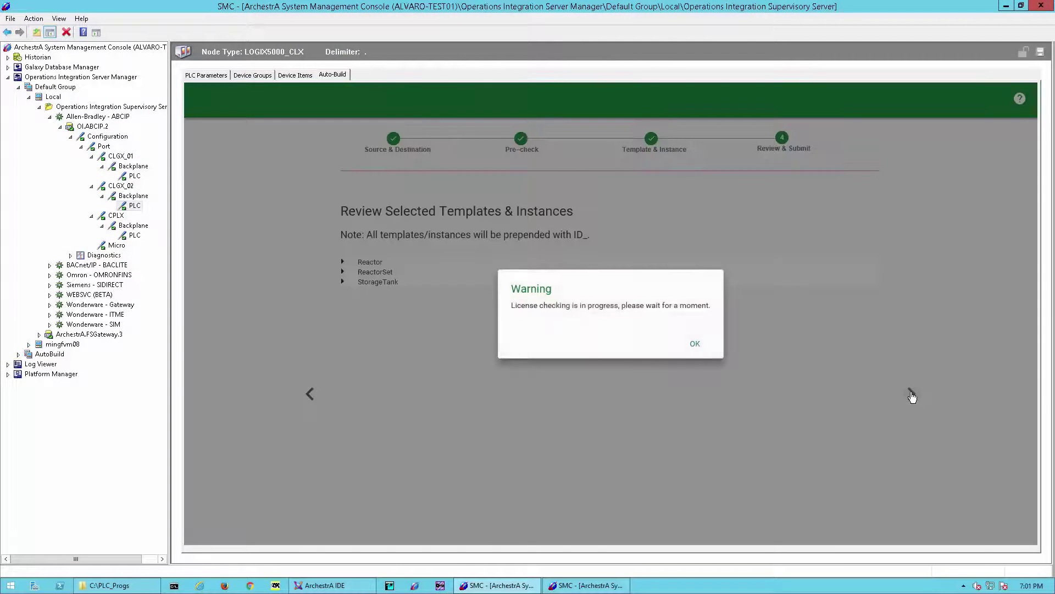
{"action": "left_click", "coordinate": [911, 395]}
{"action": "left_click", "coordinate": [912, 395]}
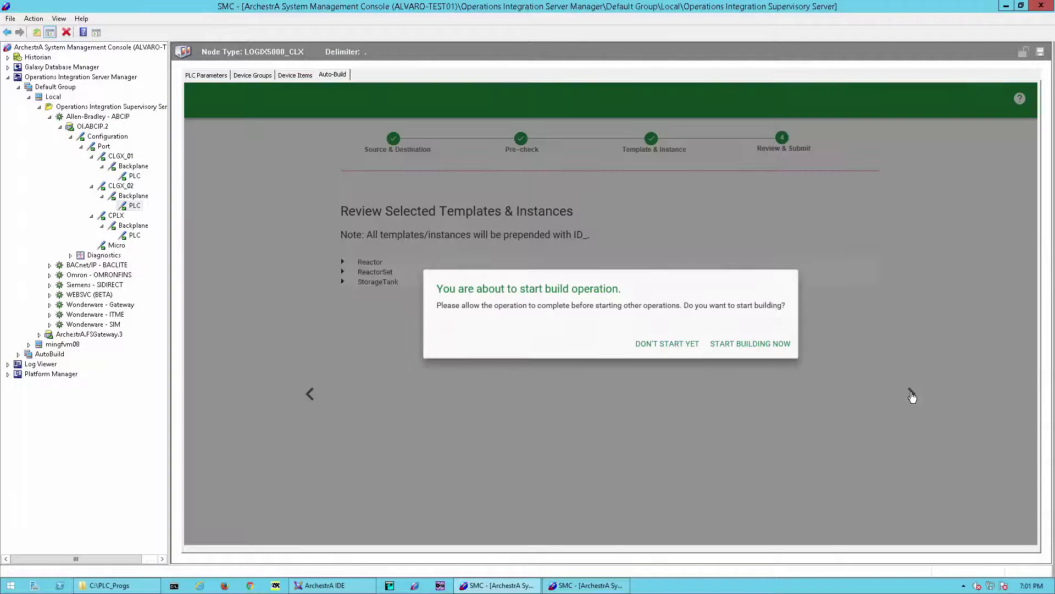
{"action": "left_click", "coordinate": [737, 344]}
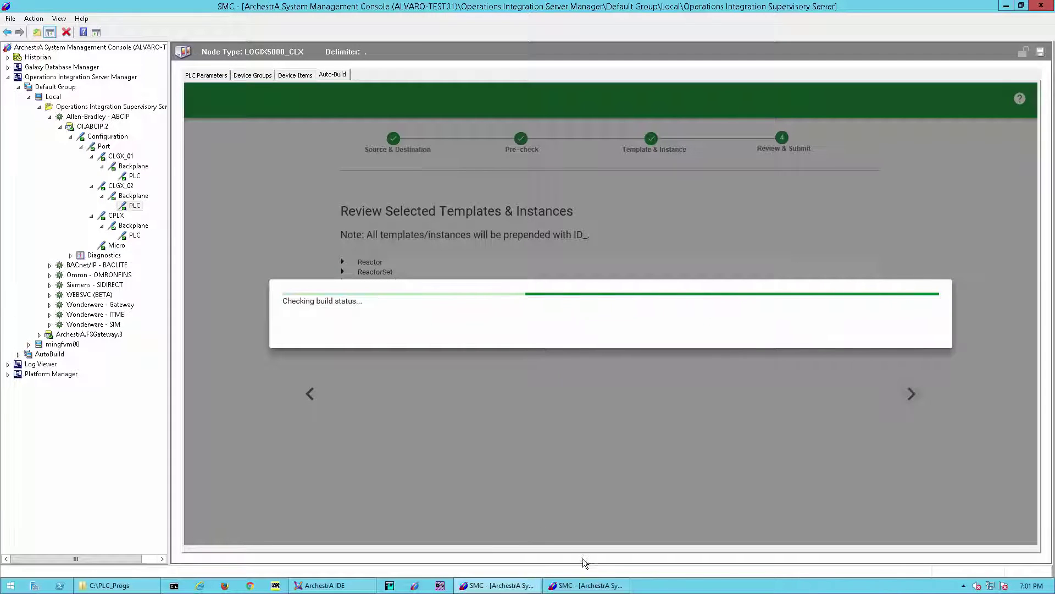
{"action": "left_click", "coordinate": [605, 584]}
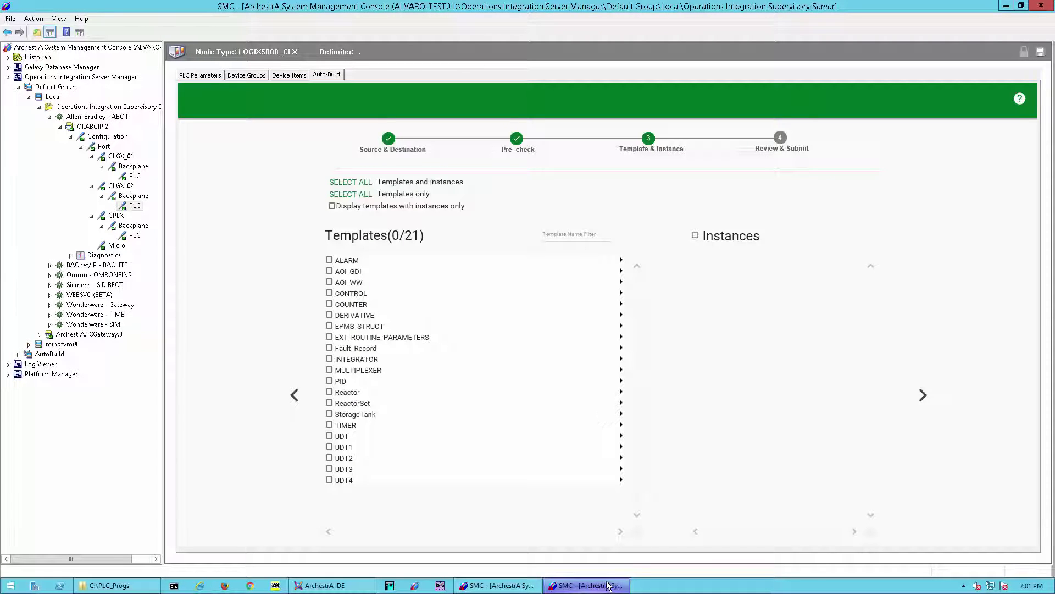
Attempt a blocked INTEGRATOR build, acknowledge Build Completed, and bring up ArchestrA IDE.
{"action": "left_click", "coordinate": [329, 359]}
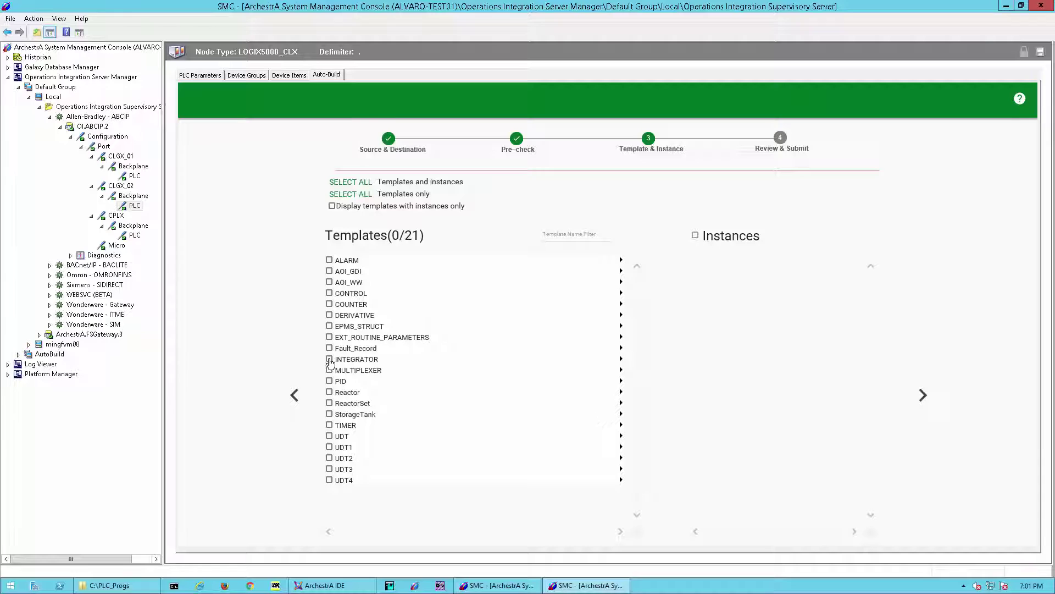
{"action": "left_click", "coordinate": [924, 395]}
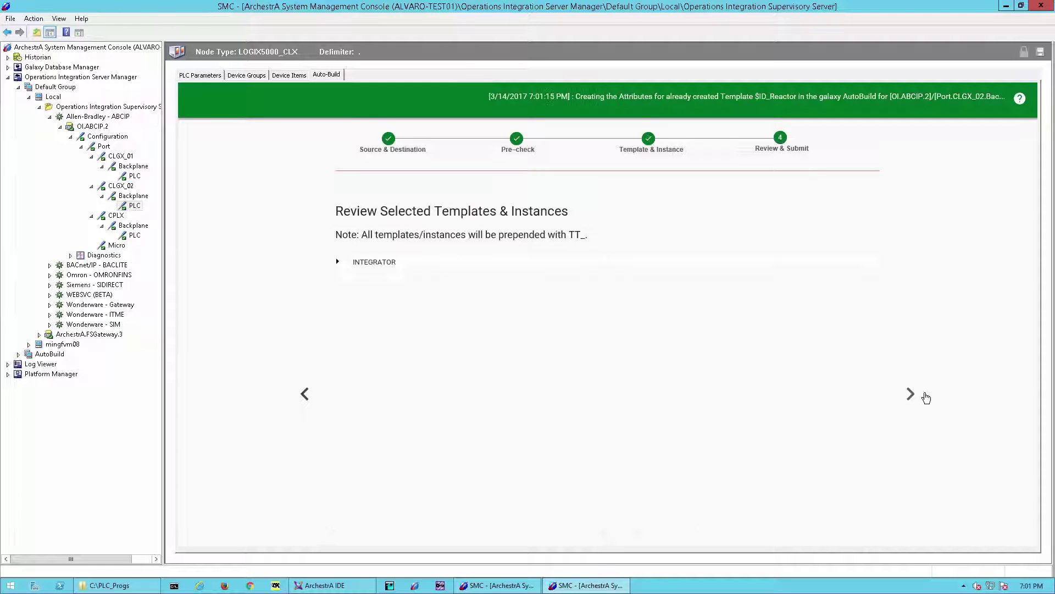
{"action": "left_click", "coordinate": [910, 394]}
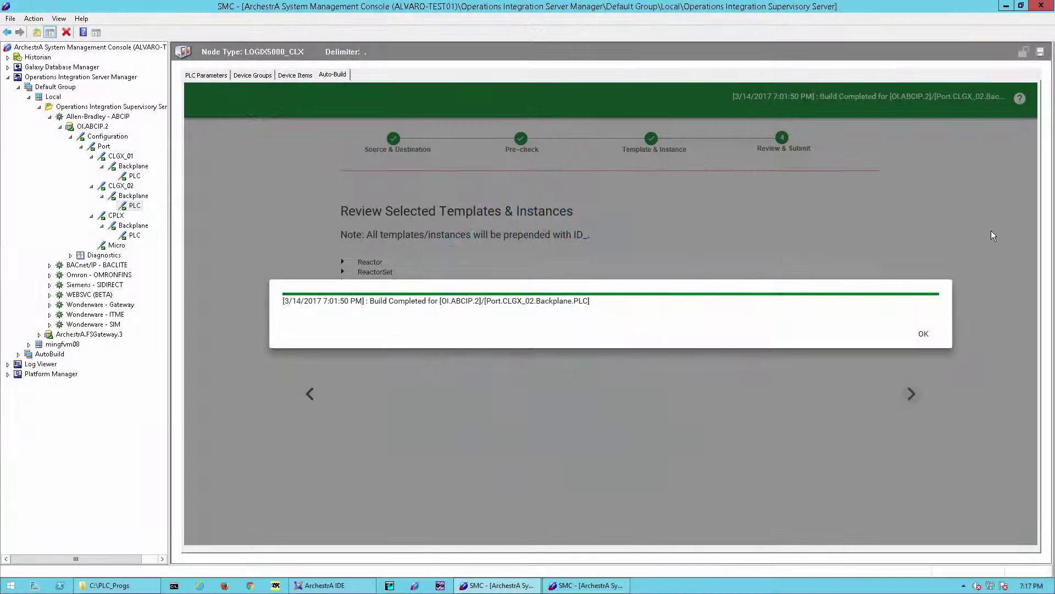
{"action": "left_click", "coordinate": [925, 334]}
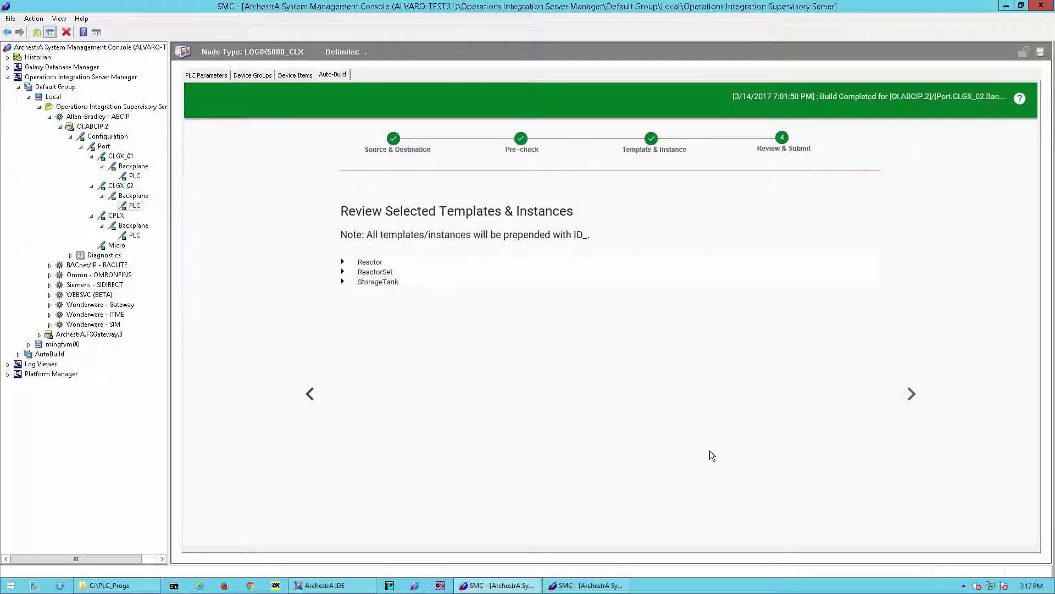
{"action": "left_click", "coordinate": [297, 587]}
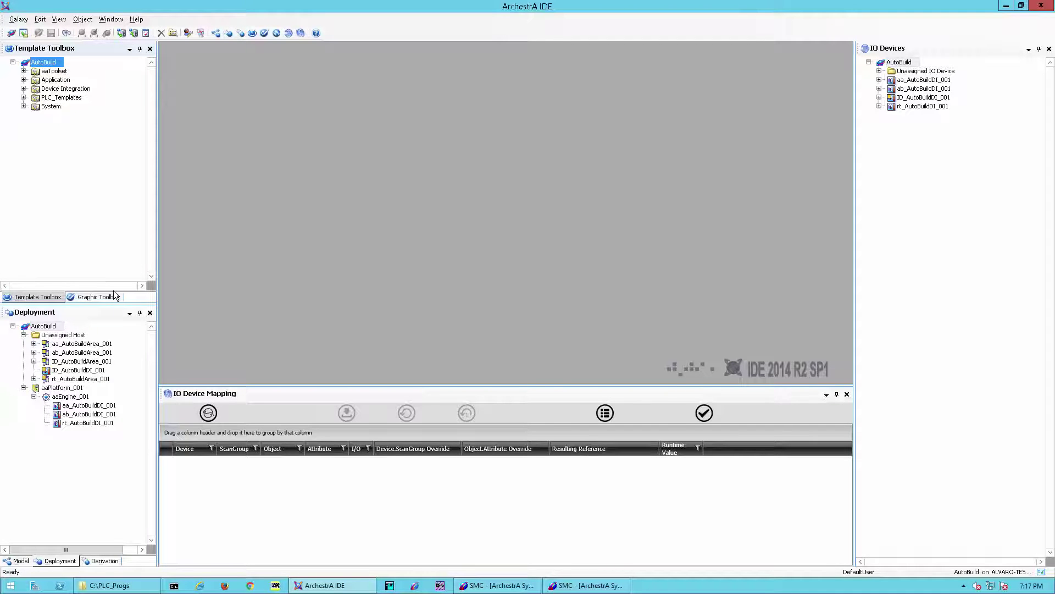
Expand PLC_Templates, then select ID_AutoBuildArea_001 and ID_AutoBuildDI_001 in the AutoBuild galaxy.
{"action": "left_click", "coordinate": [35, 99]}
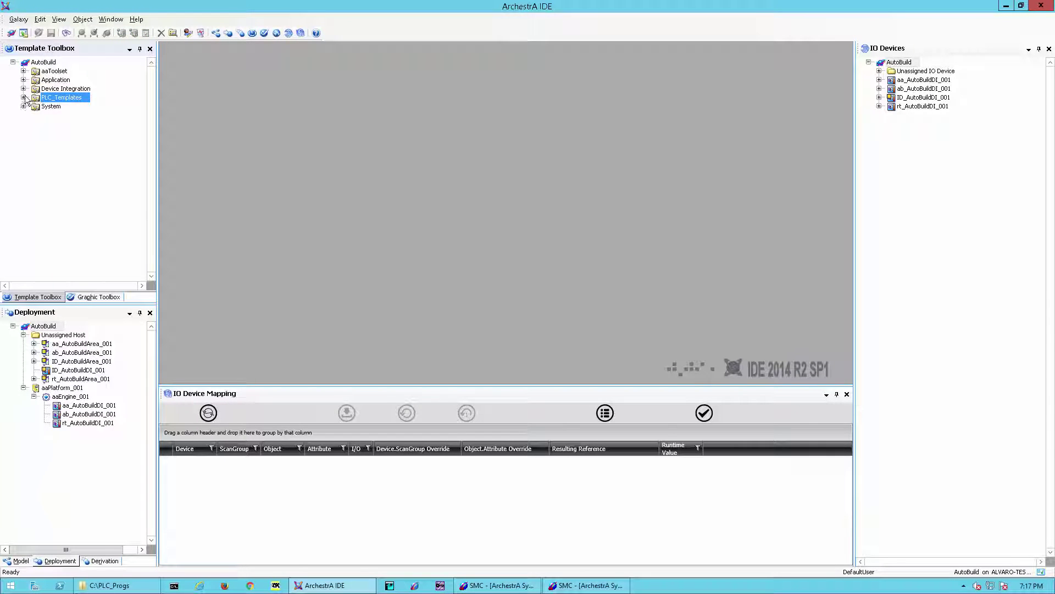
{"action": "left_click", "coordinate": [24, 98]}
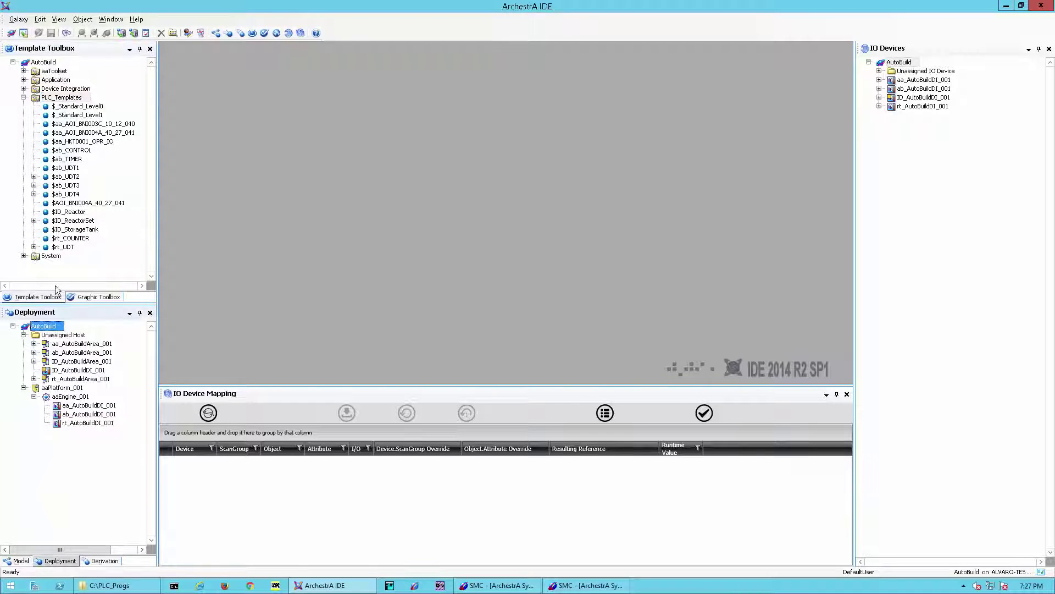
{"action": "left_click", "coordinate": [44, 326]}
{"action": "left_click", "coordinate": [64, 362]}
{"action": "left_click", "coordinate": [68, 371], "text": "ctrl"}
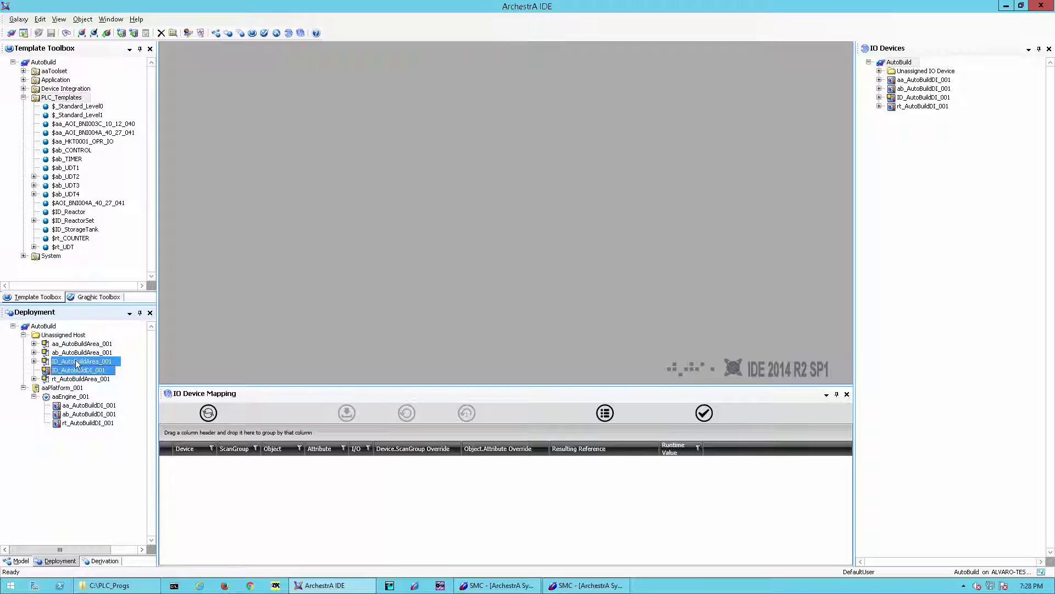
Expand ID_AutoBuildArea_001 and ID_R31, then switch to the Derivation view.
{"action": "left_click", "coordinate": [34, 362]}
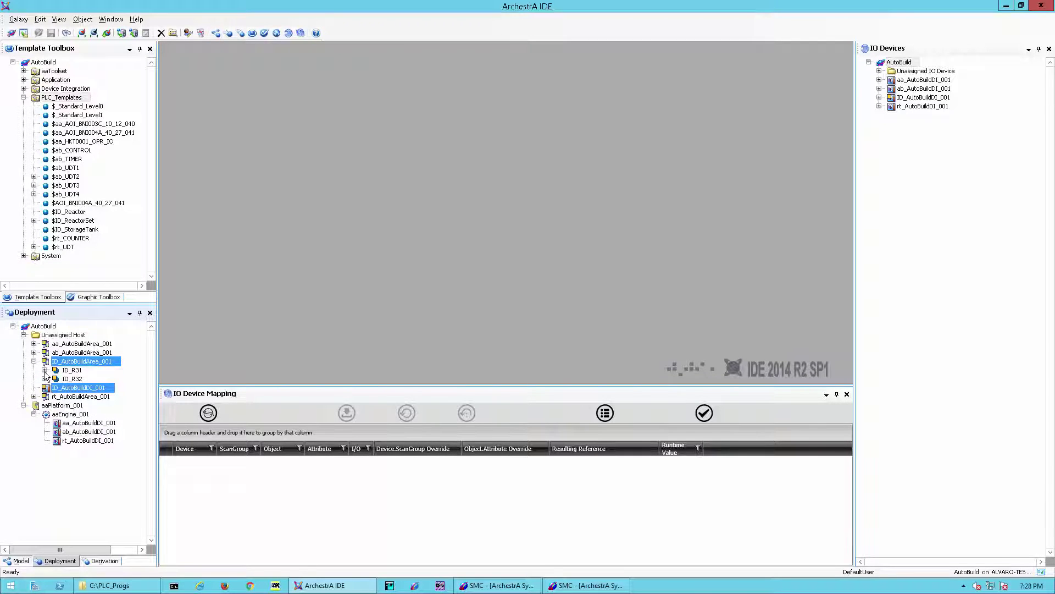
{"action": "left_click", "coordinate": [44, 369]}
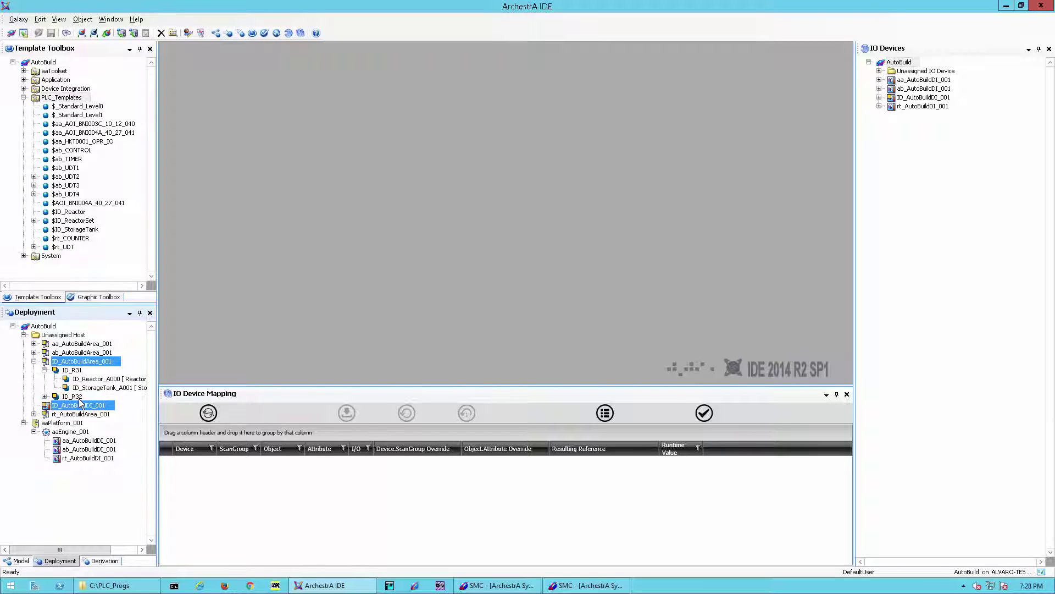
{"action": "left_click", "coordinate": [103, 561]}
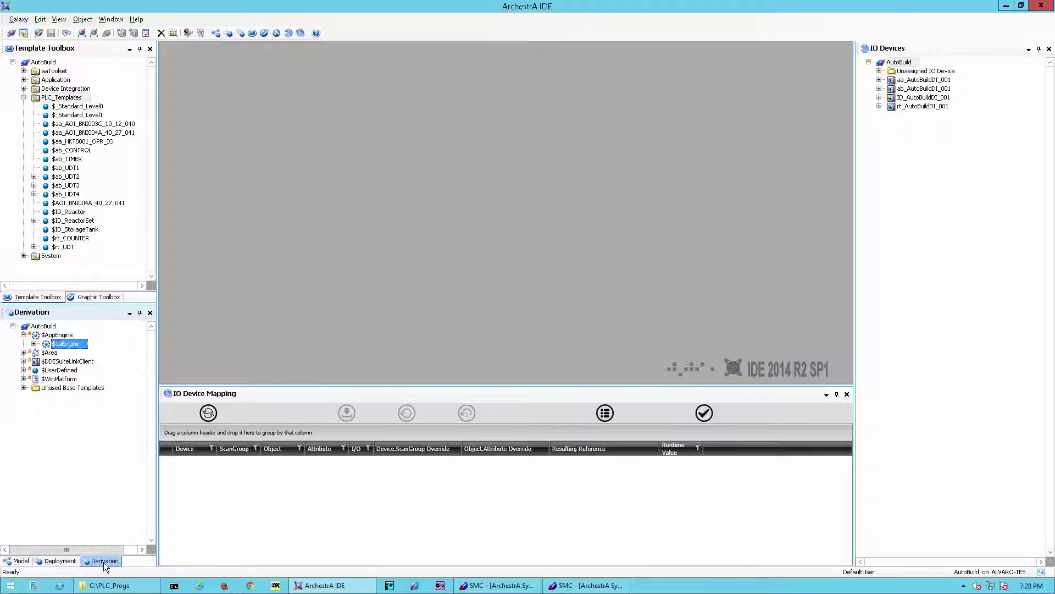
Expand $UserDefined and $_Standard_Level1, and select the $ID_StorageTank template.
{"action": "left_click", "coordinate": [24, 371]}
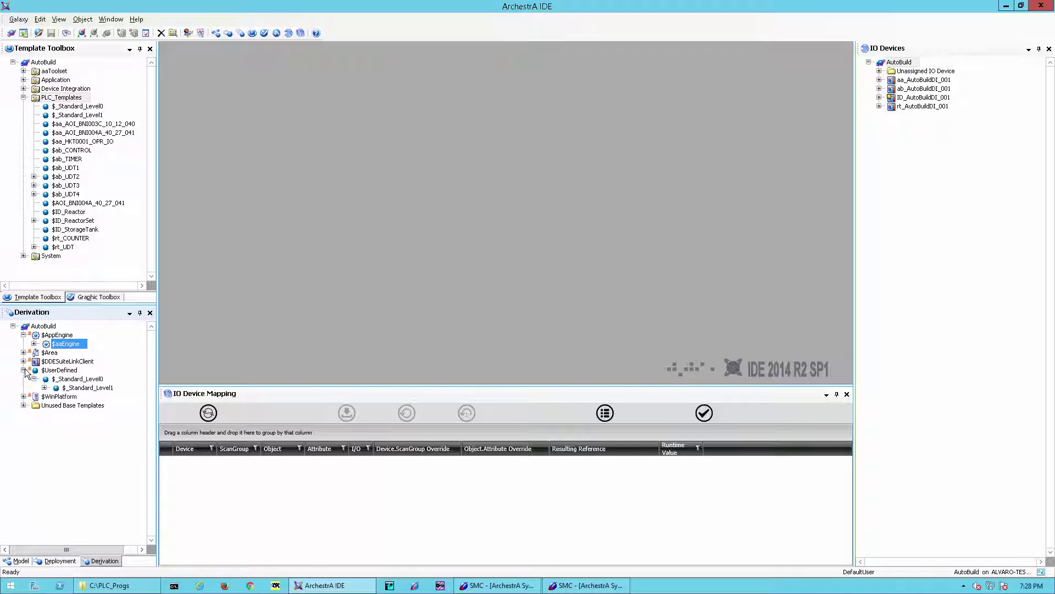
{"action": "left_click", "coordinate": [44, 387]}
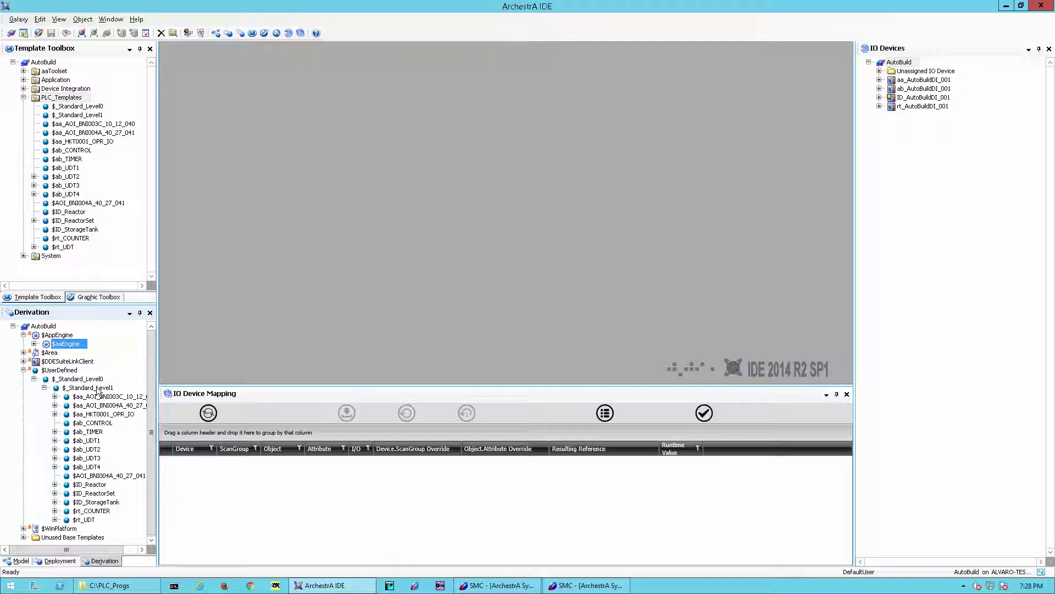
{"action": "left_click", "coordinate": [100, 502]}
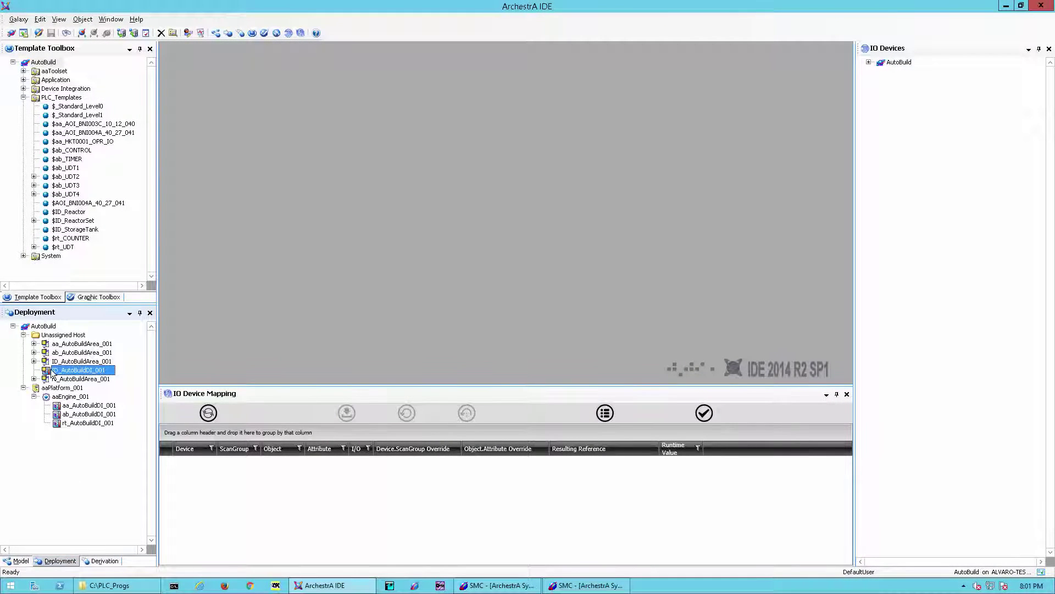
Drag ID_AutoBuildDI_001 onto aaEngine_001, then deploy it and confirm with OK.
{"action": "left_click_drag", "start_coordinate": [48, 374], "coordinate": [57, 399]}
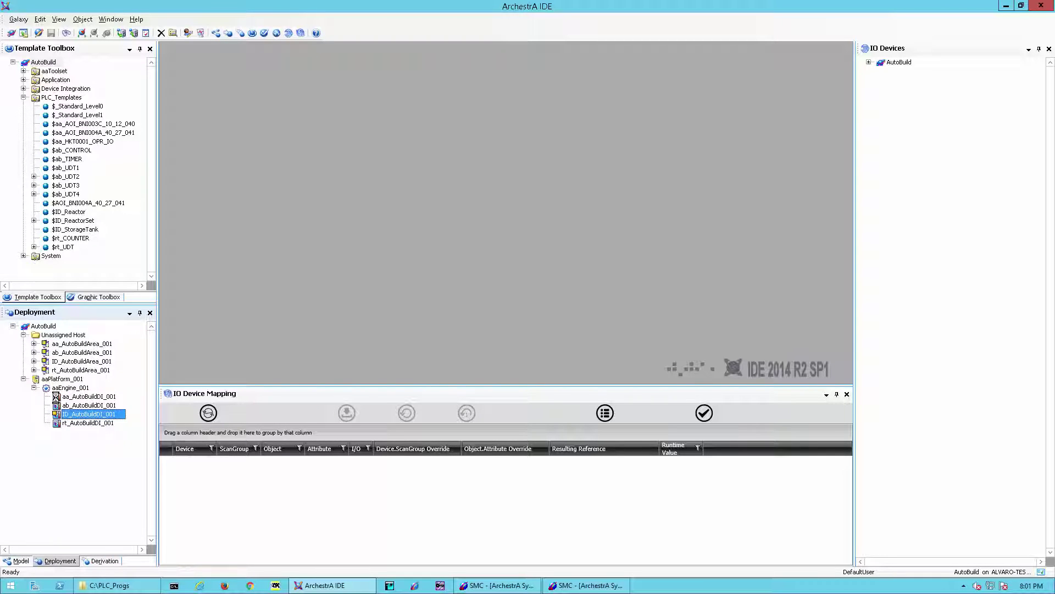
{"action": "right_click", "coordinate": [79, 419]}
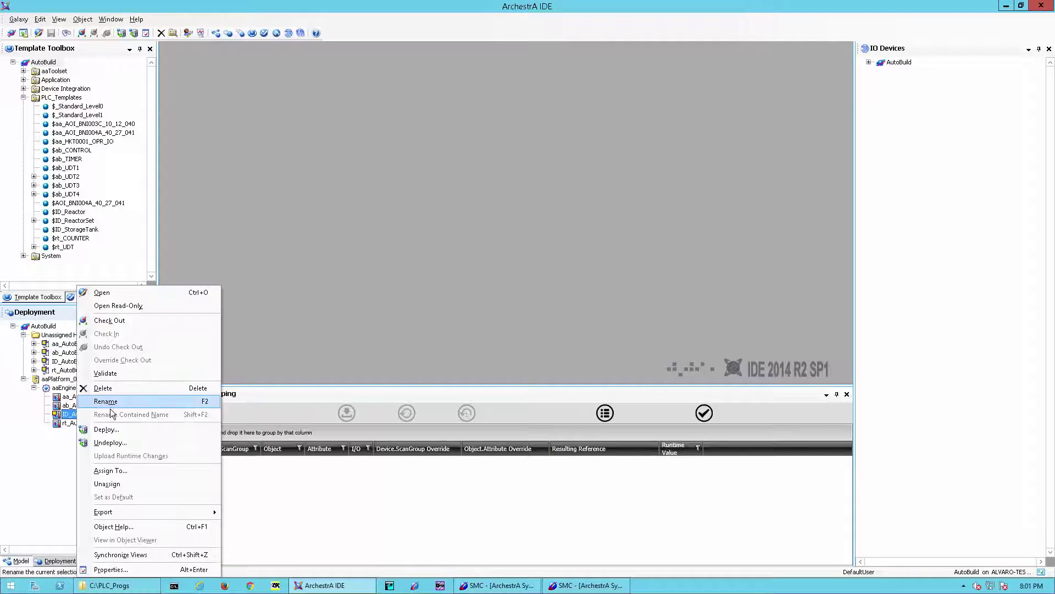
{"action": "left_click", "coordinate": [118, 427]}
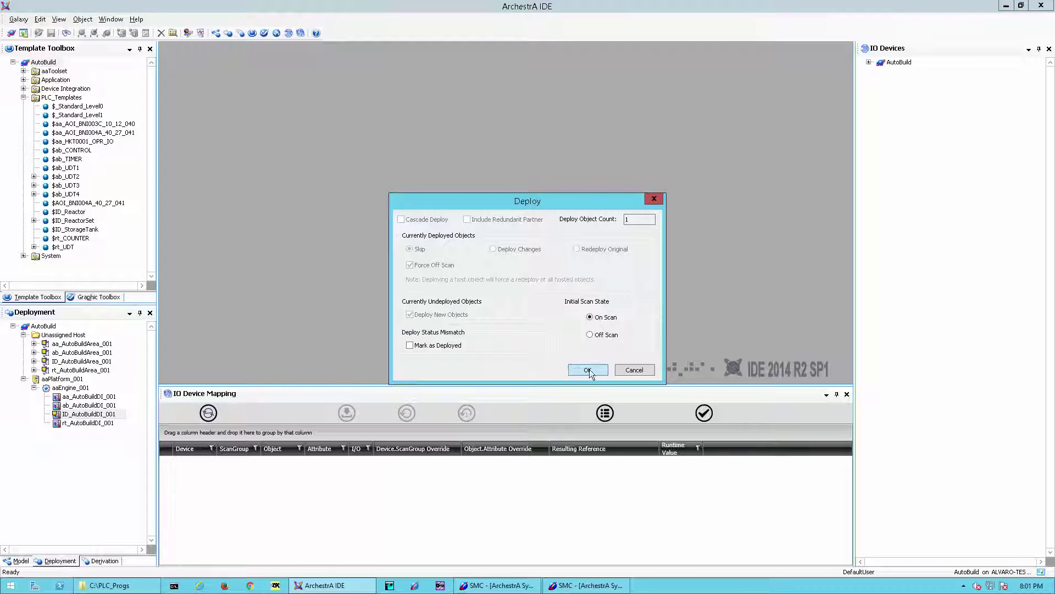
{"action": "left_click", "coordinate": [589, 368]}
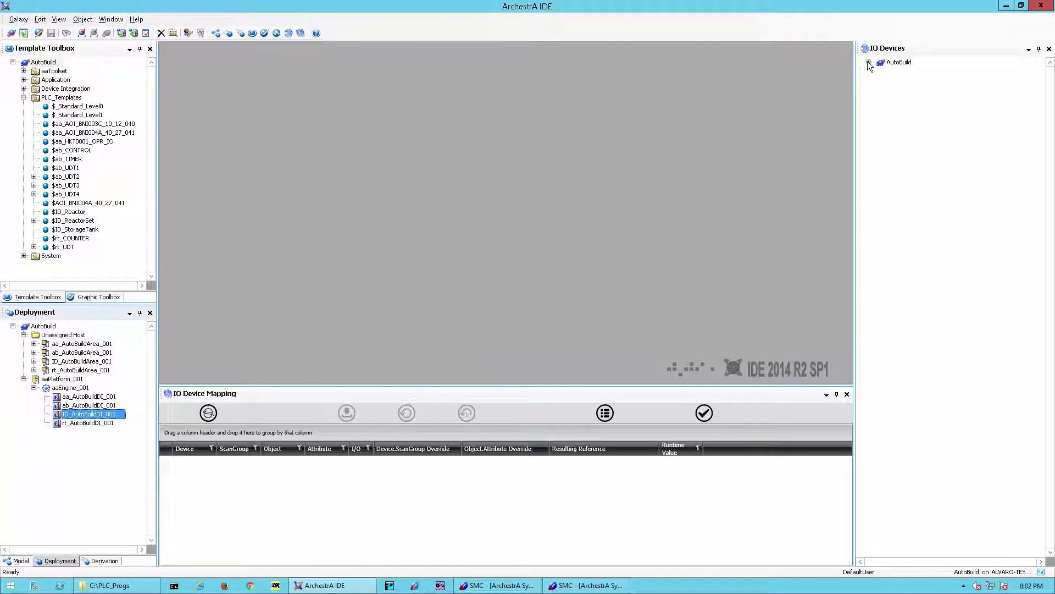
Load ID_AutoBuildDI_001's IO mappings under AutoBuild and validate all 28 references.
{"action": "left_click", "coordinate": [869, 62]}
{"action": "left_click", "coordinate": [915, 97]}
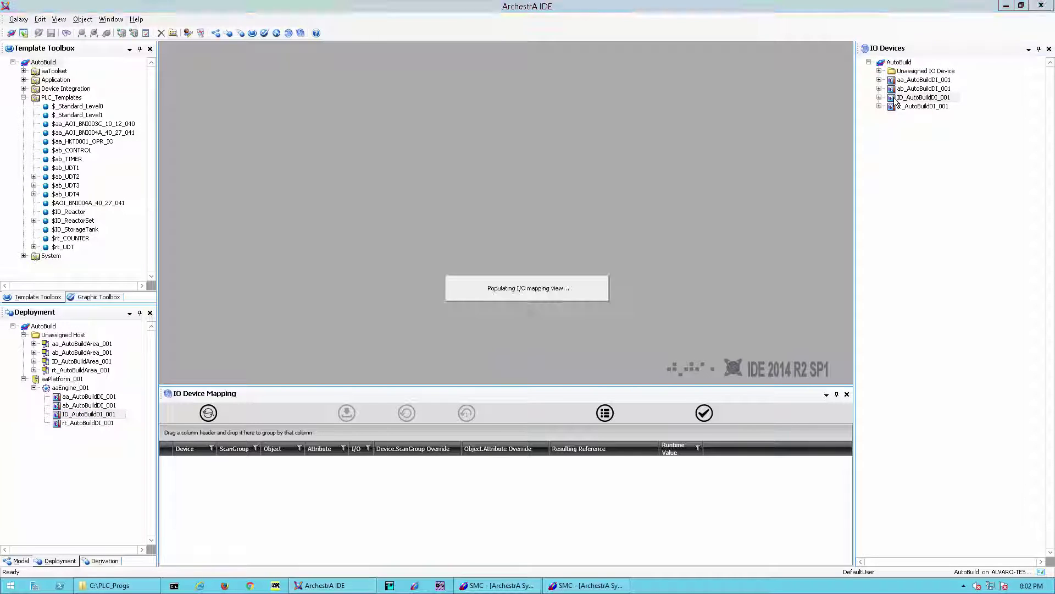
{"action": "left_click", "coordinate": [705, 413]}
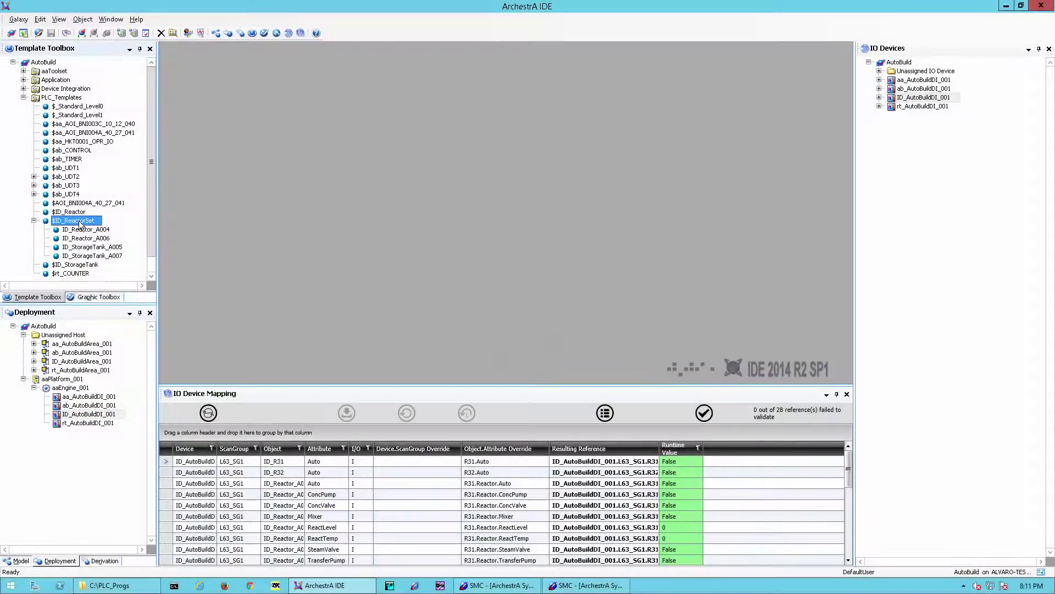
Review $ID_ReactorSet's Startup_Message script and Reactor_Page graphic, close it, and return to SMC.
{"action": "double_click", "coordinate": [80, 222]}
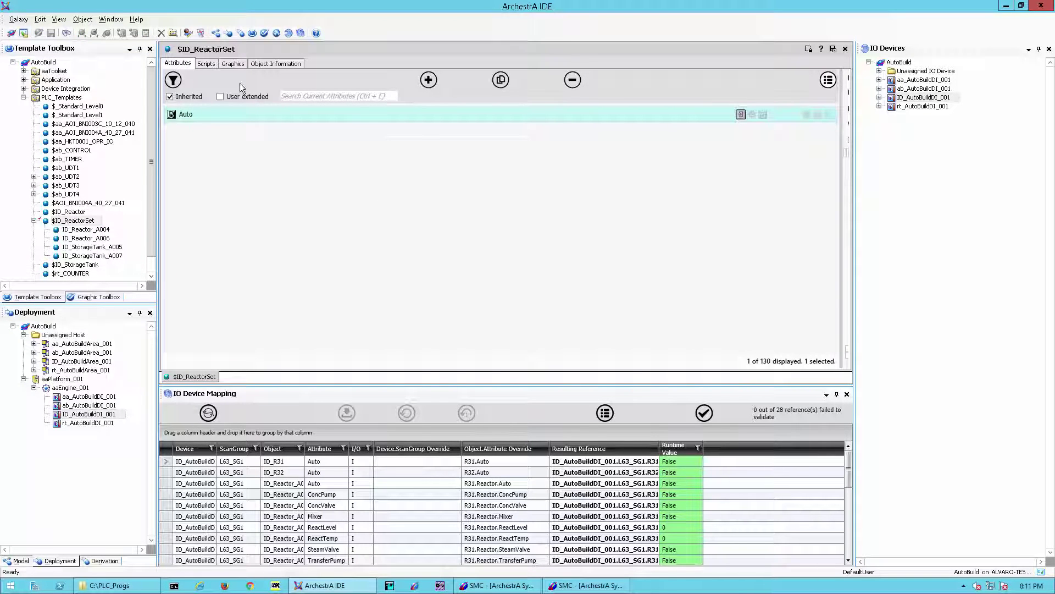
{"action": "left_click", "coordinate": [207, 65]}
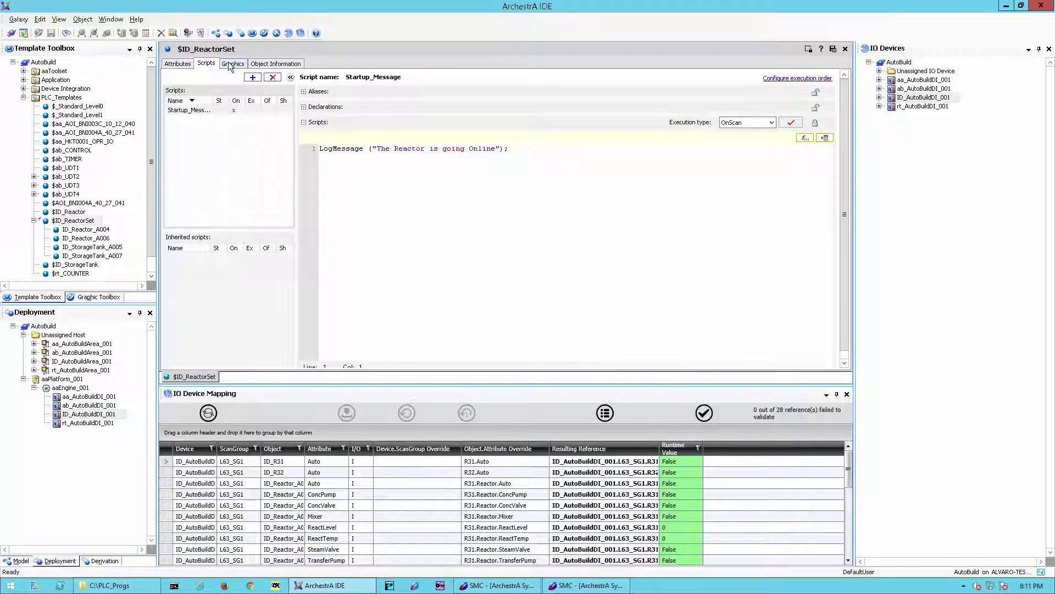
{"action": "left_click", "coordinate": [231, 65]}
{"action": "left_click", "coordinate": [214, 64]}
{"action": "left_click", "coordinate": [845, 49]}
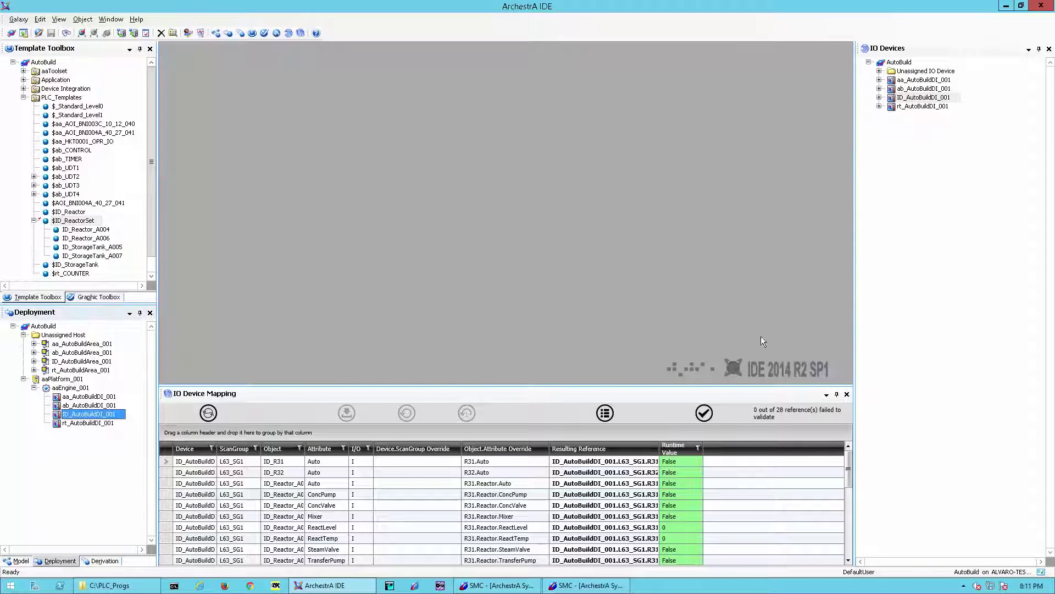
{"action": "left_click", "coordinate": [514, 589]}
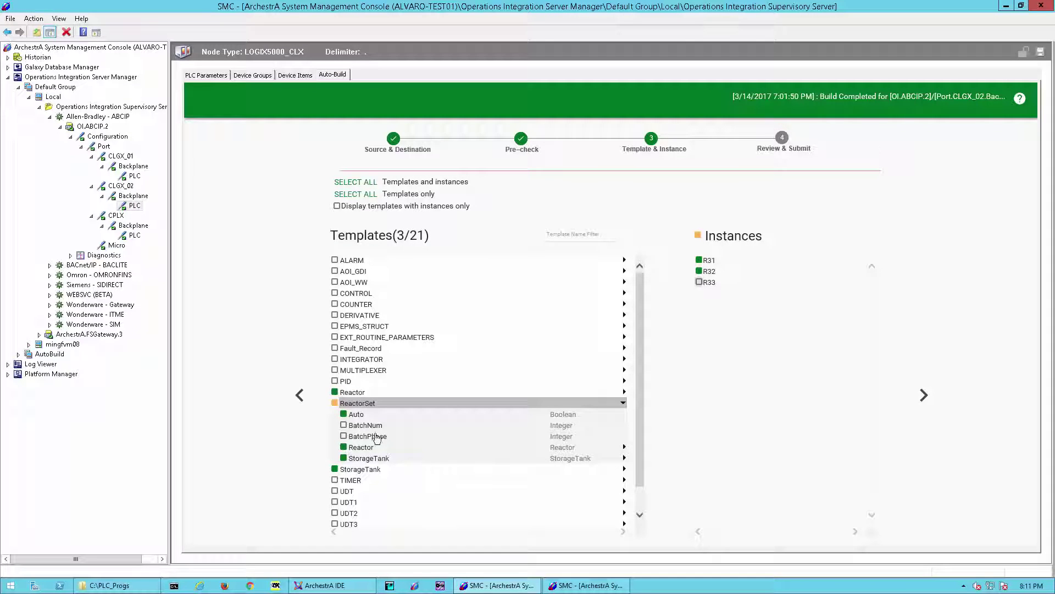
Add BatchNum, BatchPhase and instance R33 to ReactorSet, then start building now.
{"action": "left_click", "coordinate": [347, 426]}
{"action": "left_click", "coordinate": [343, 437]}
{"action": "left_click", "coordinate": [699, 282]}
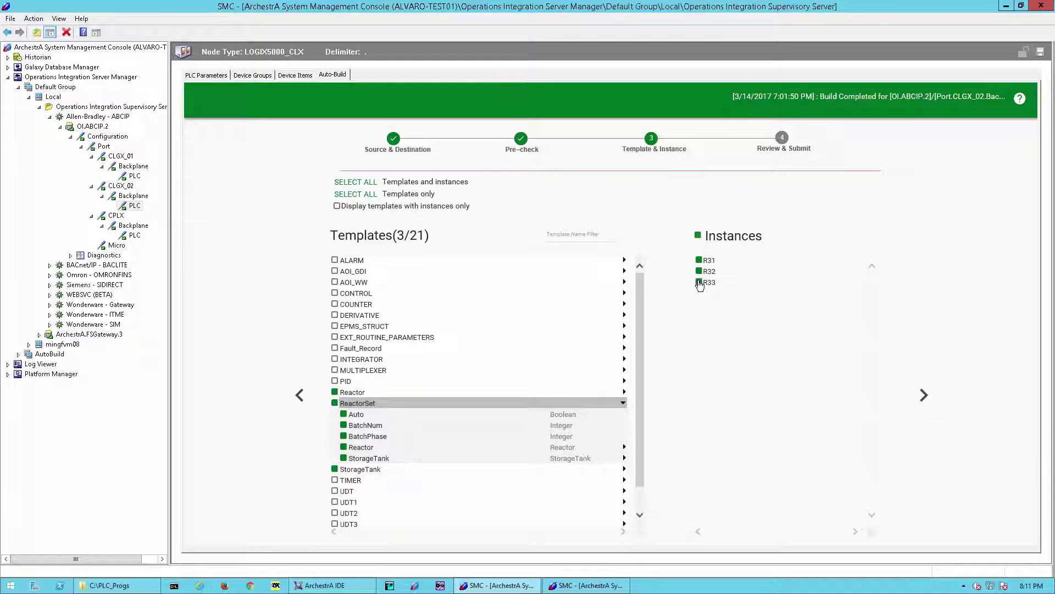
{"action": "left_click", "coordinate": [923, 395]}
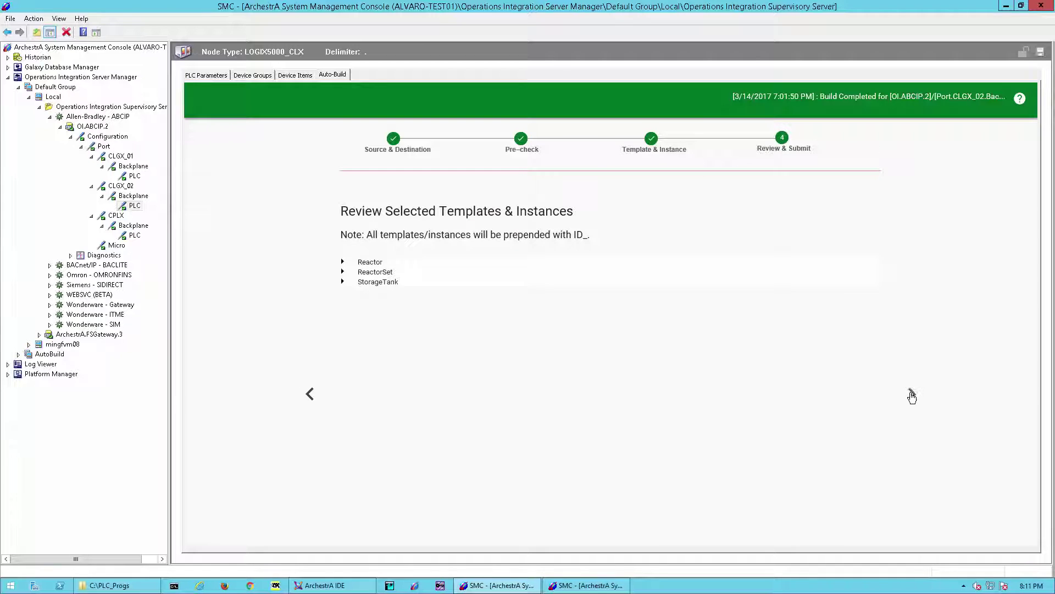
{"action": "left_click", "coordinate": [912, 395]}
{"action": "left_click", "coordinate": [909, 393]}
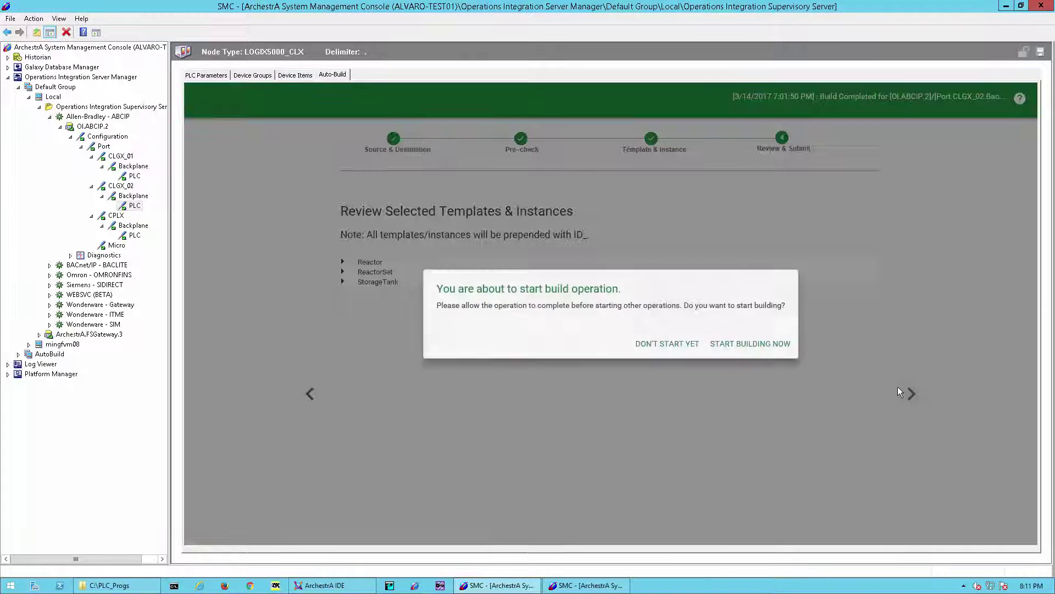
{"action": "left_click", "coordinate": [734, 344]}
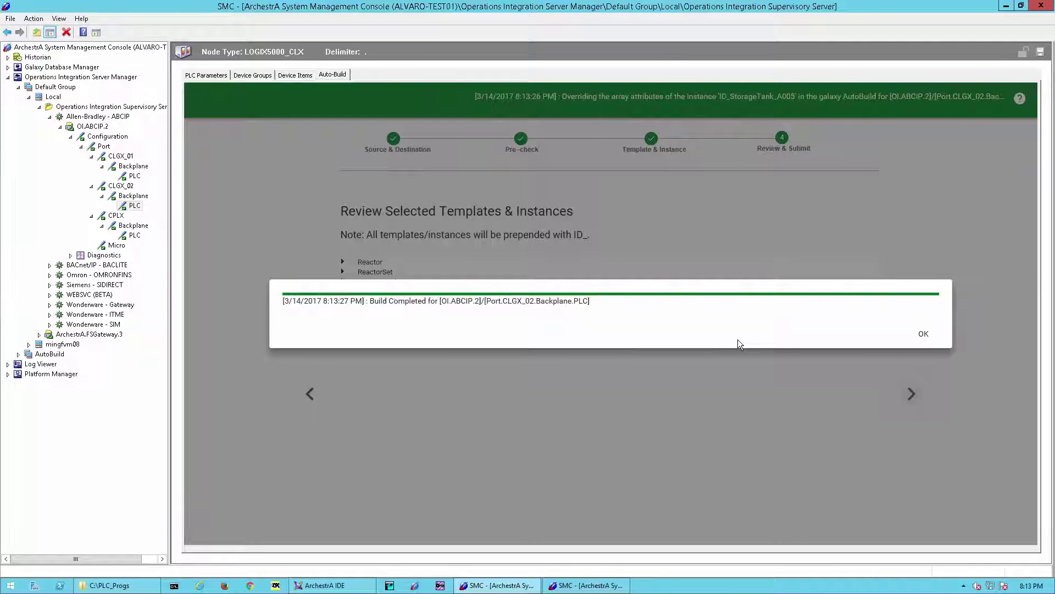
Dismiss the build message and check $ID_ReactorSet's new attributes, script and Reactor_Page graphic in the IDE.
{"action": "left_click", "coordinate": [925, 334]}
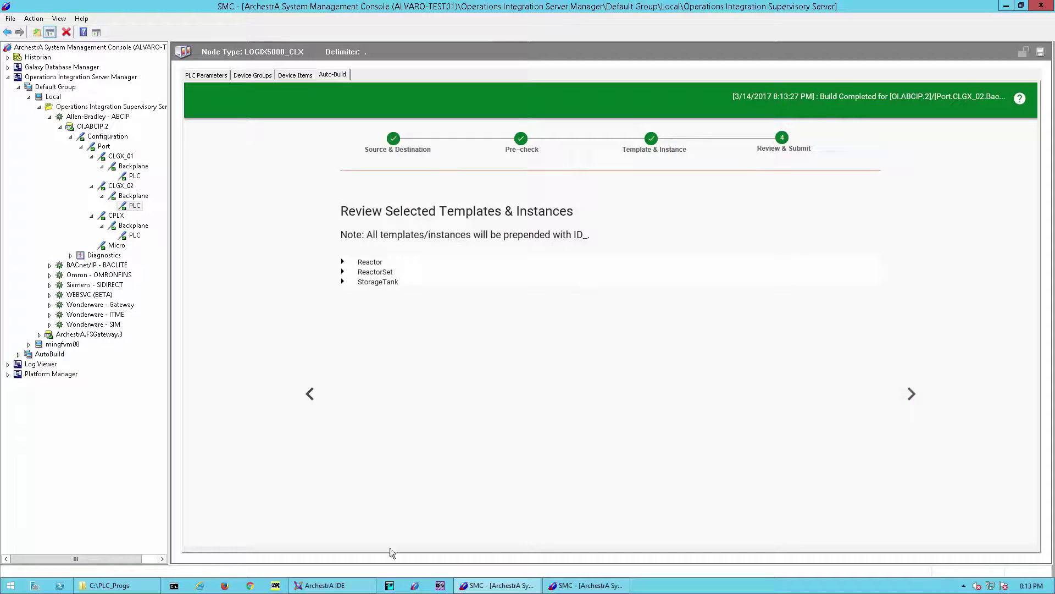
{"action": "left_click", "coordinate": [323, 585]}
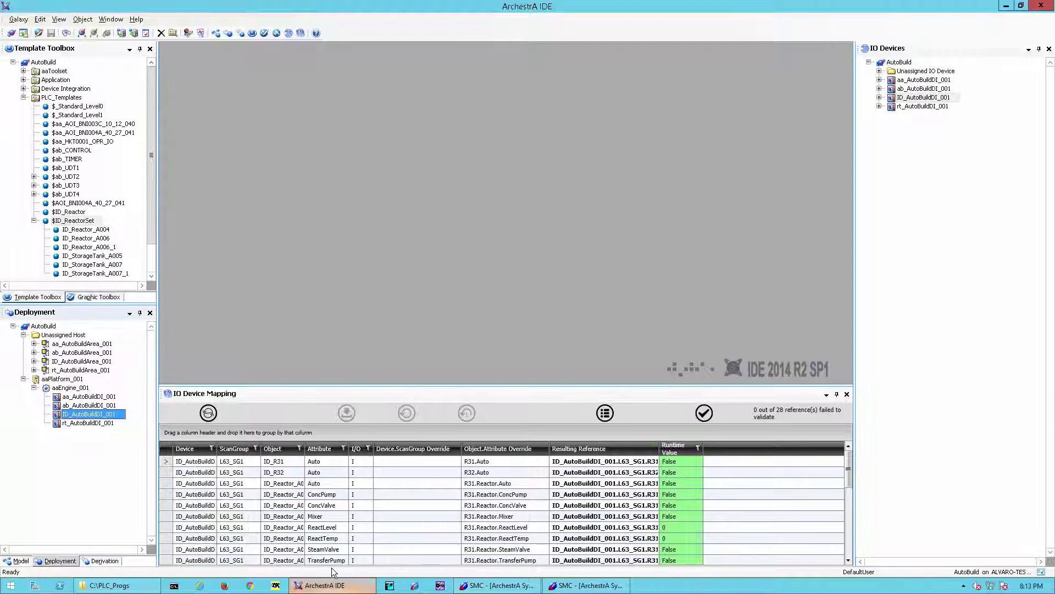
{"action": "left_click", "coordinate": [77, 221]}
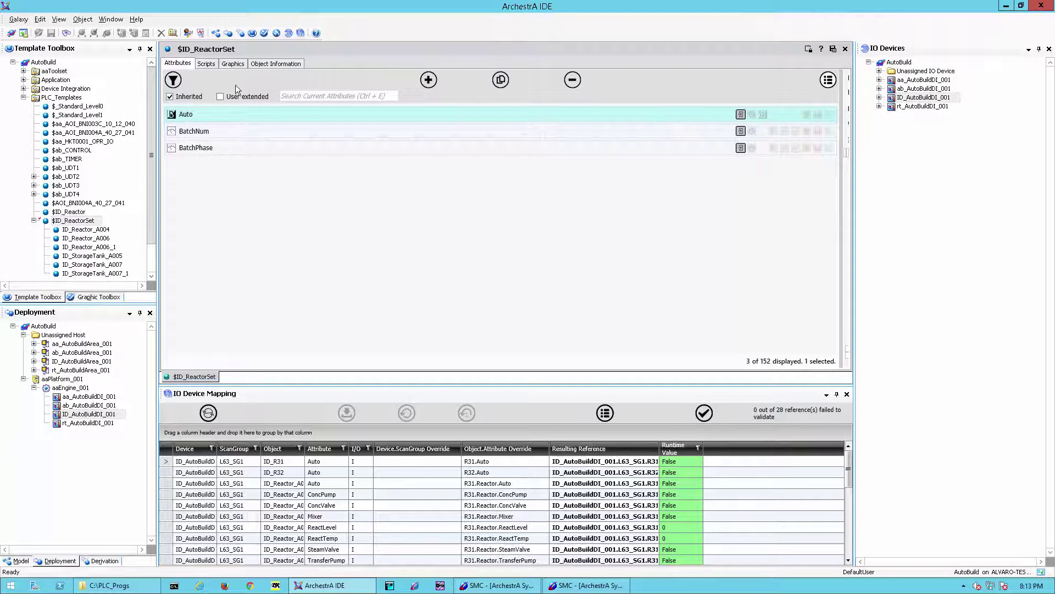
{"action": "left_click", "coordinate": [206, 65]}
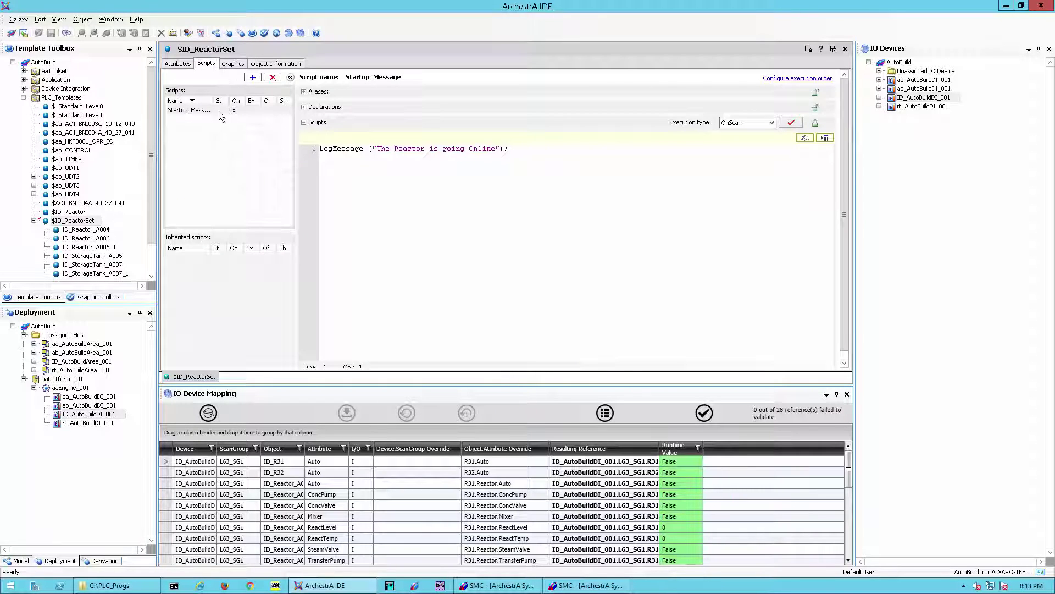
{"action": "left_click", "coordinate": [233, 65]}
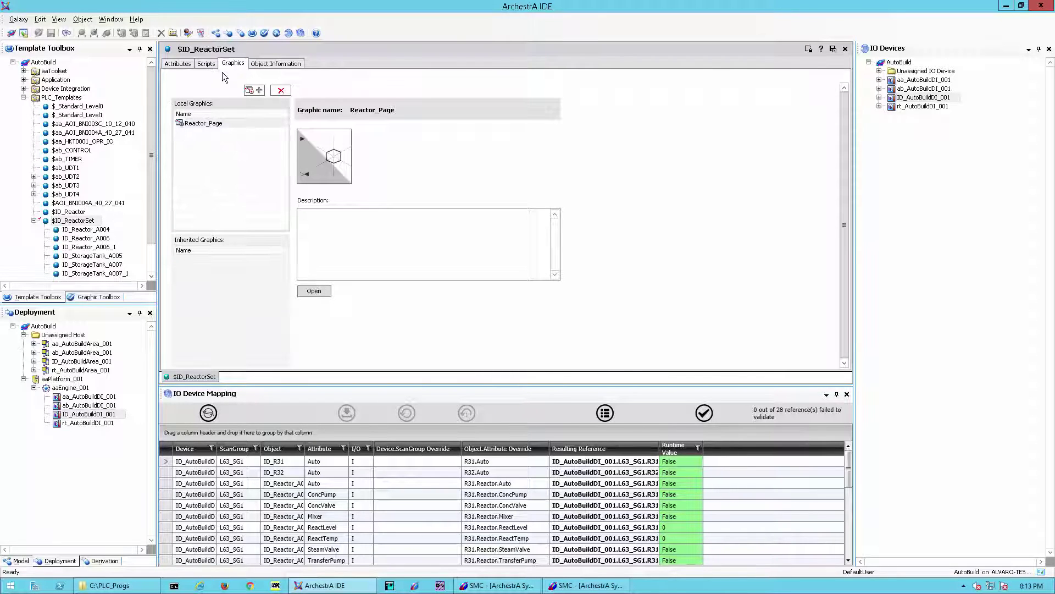